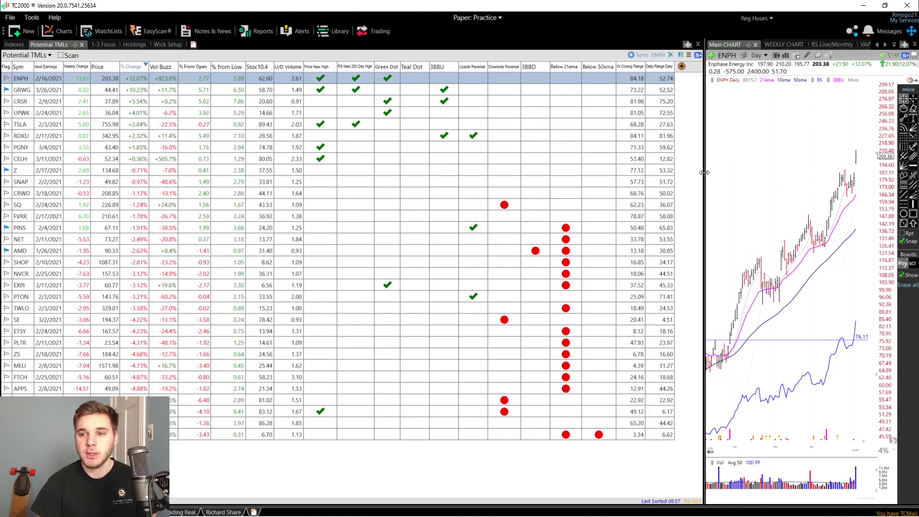
# - Resize the chart and watchlist panes so more watchlist columns are visible
pyautogui.moveTo(703, 173); pyautogui.dragTo(367, 172)
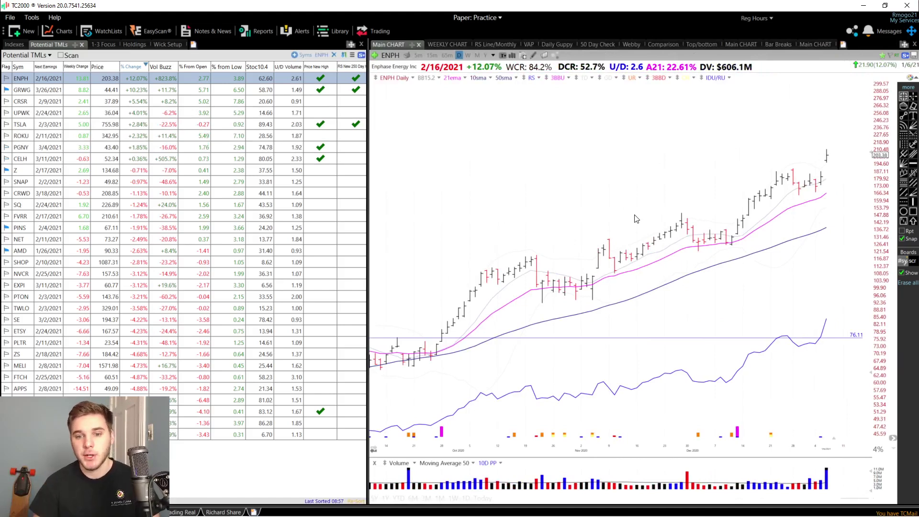
pyautogui.moveTo(586, 292); pyautogui.dragTo(787, 228)
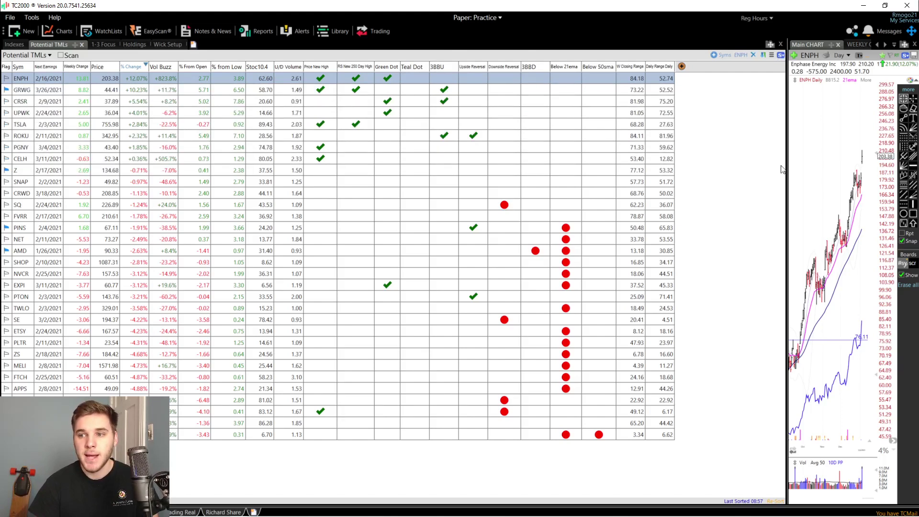
pyautogui.moveTo(787, 165); pyautogui.dragTo(403, 160)
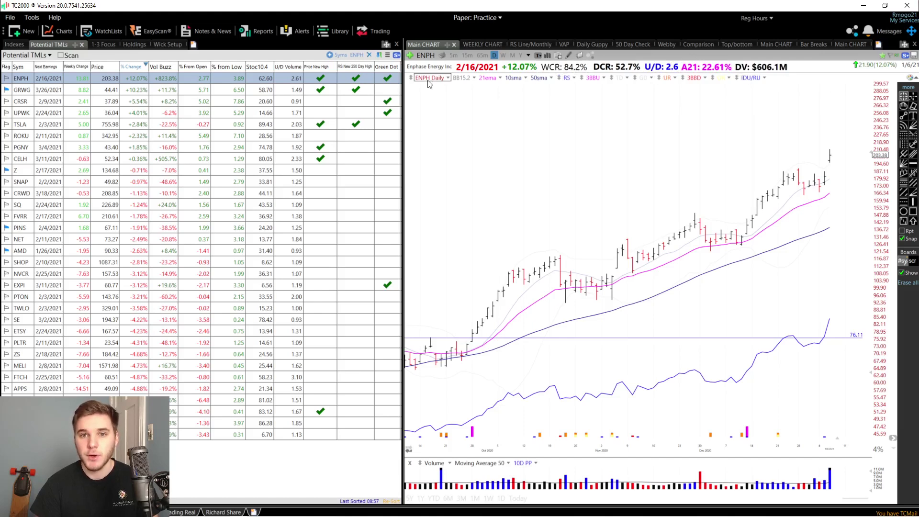
pyautogui.moveTo(403, 122); pyautogui.dragTo(754, 117)
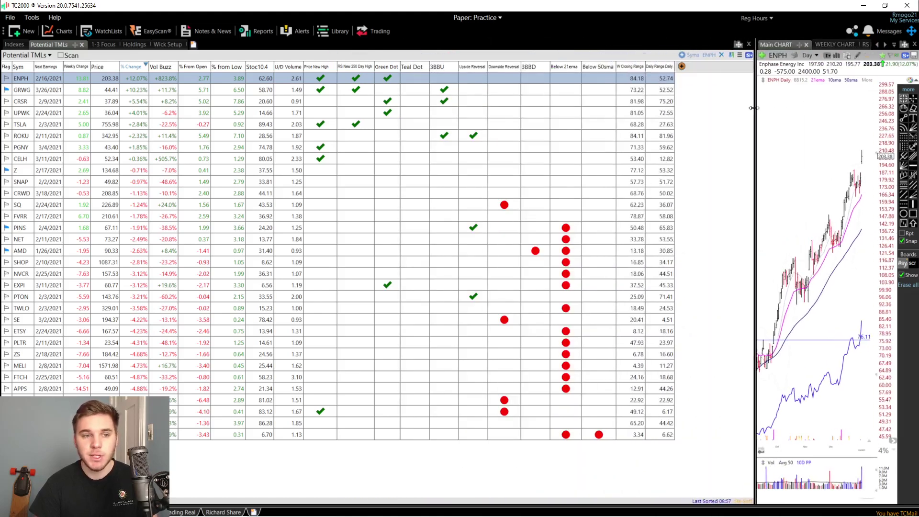
# - Inspect the Weekly Change column's formula and close it unchanged
pyautogui.rightClick(79, 72)
pyautogui.click(113, 81)
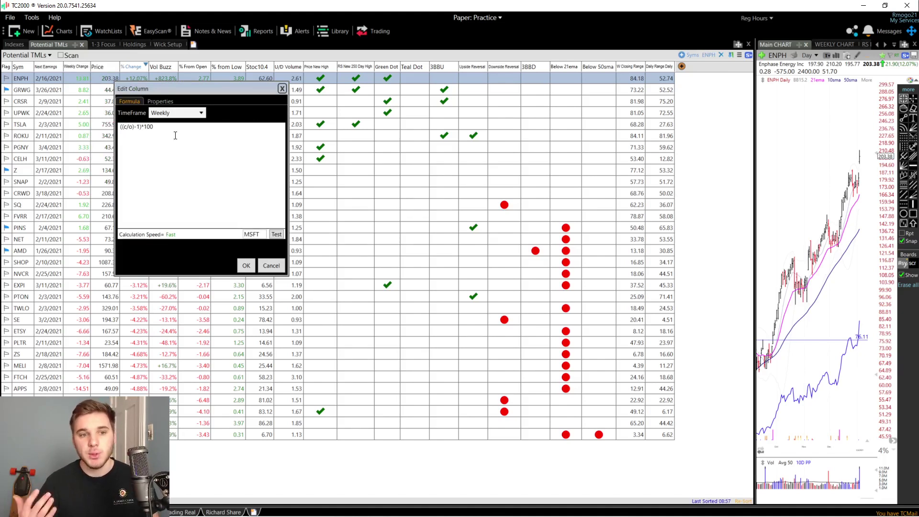
pyautogui.click(246, 266)
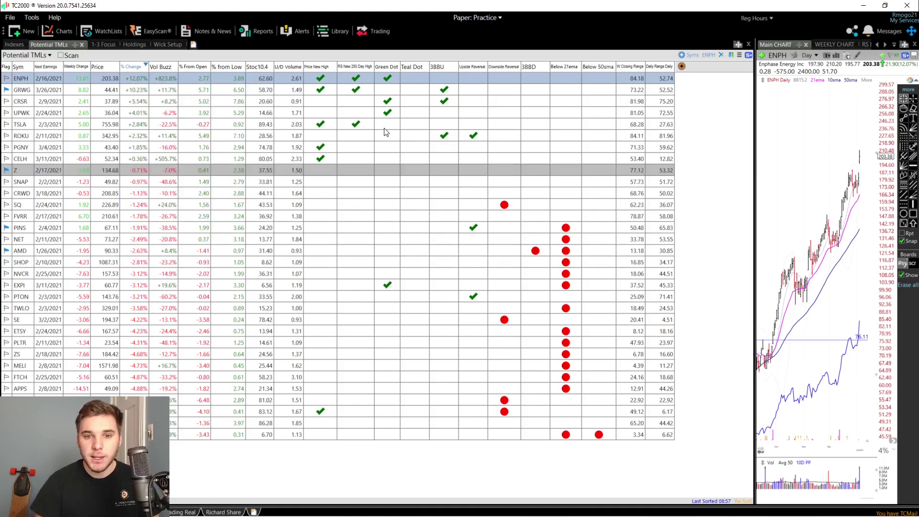
# - Add a value column with formula c(3) to the Potential TMLs watchlist
pyautogui.click(682, 66)
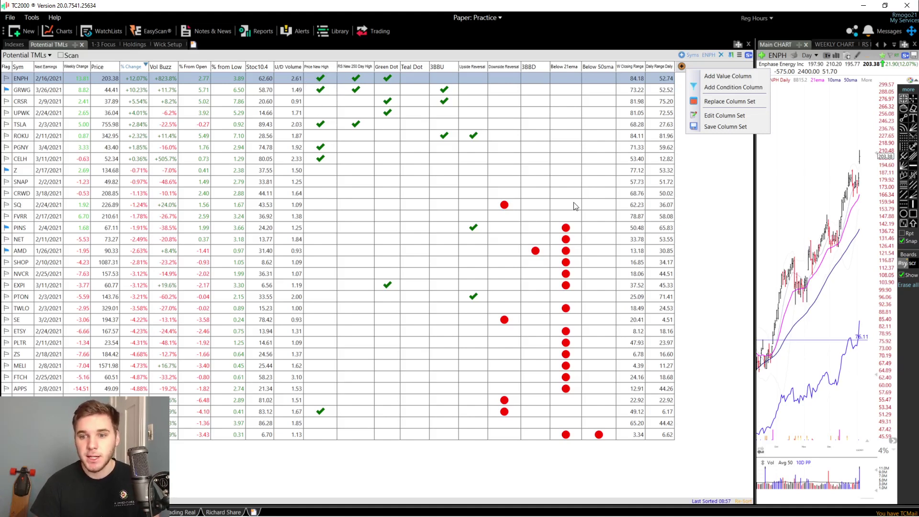
pyautogui.click(737, 78)
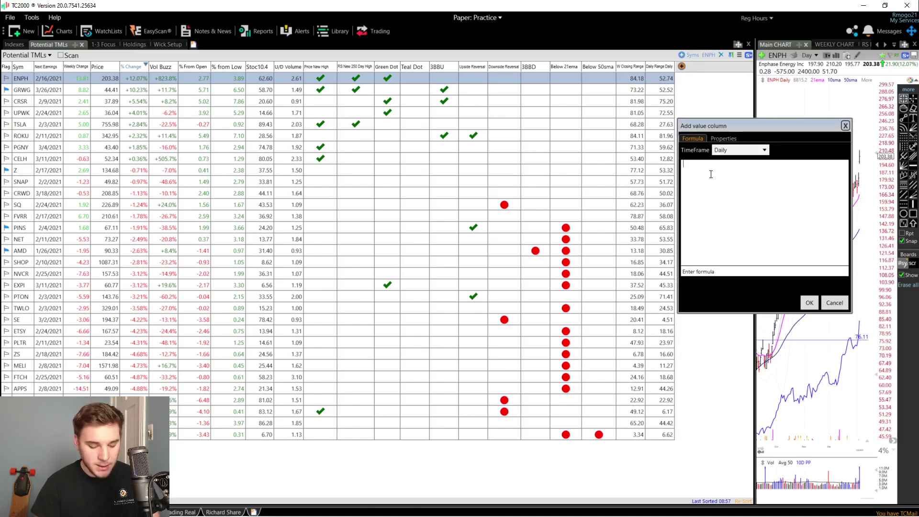
pyautogui.write('c(3')
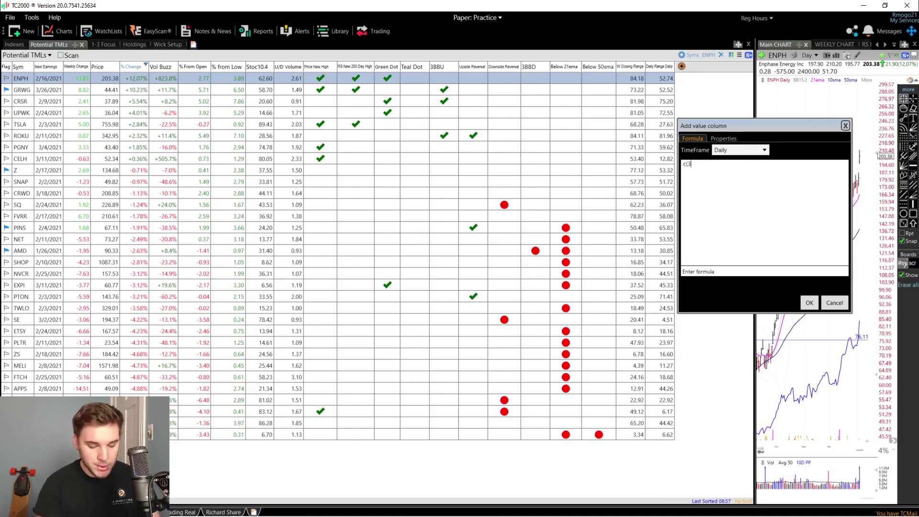
pyautogui.write(')')
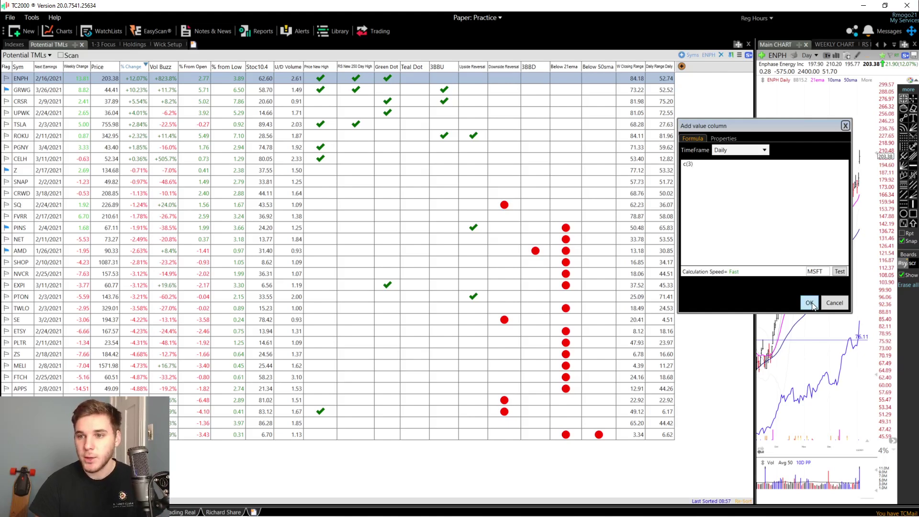
pyautogui.click(809, 302)
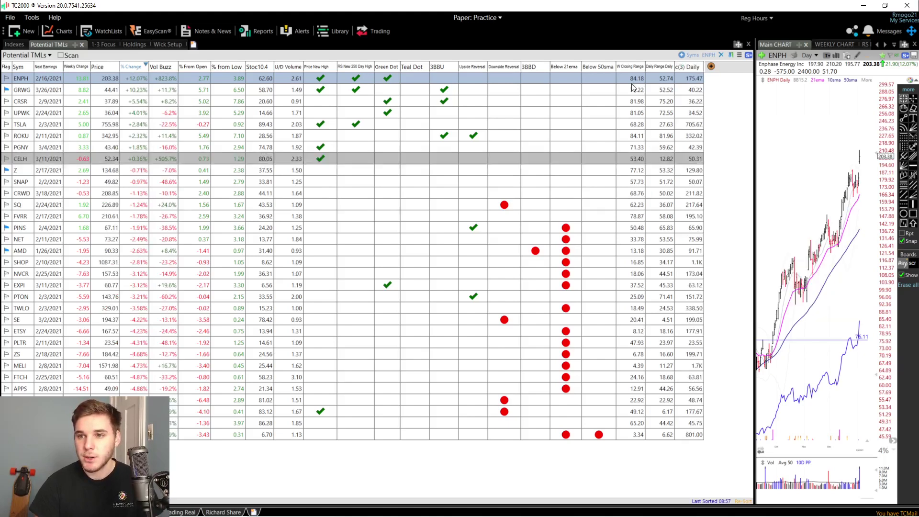
# - Add a new condition column using the written formula c>15
pyautogui.click(710, 67)
pyautogui.click(767, 89)
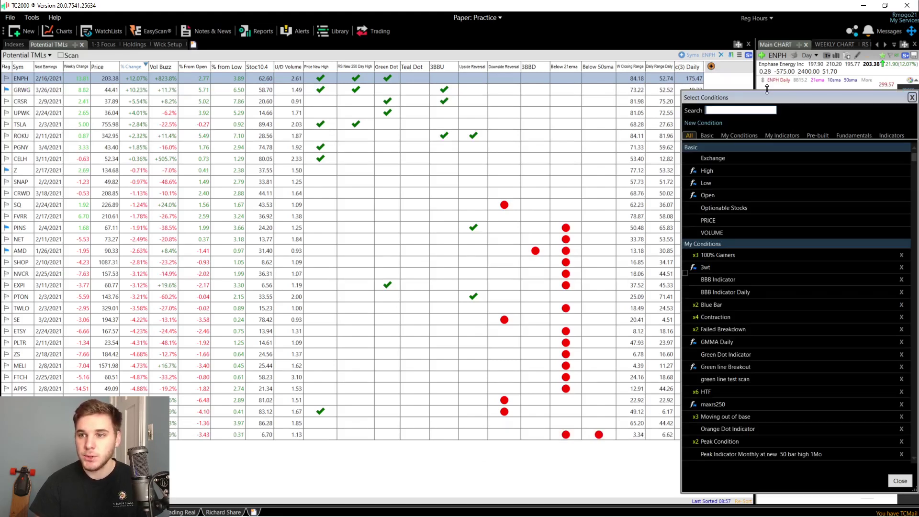
pyautogui.click(708, 122)
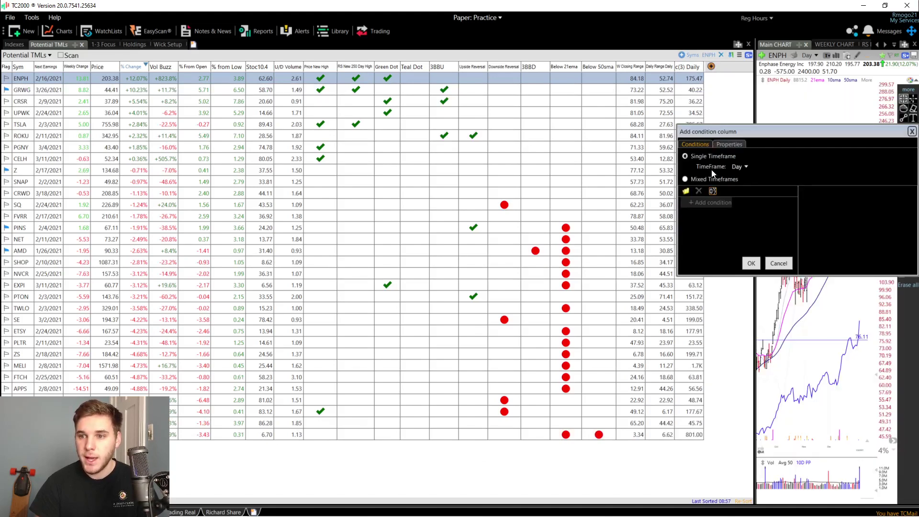
pyautogui.click(713, 203)
pyautogui.click(747, 224)
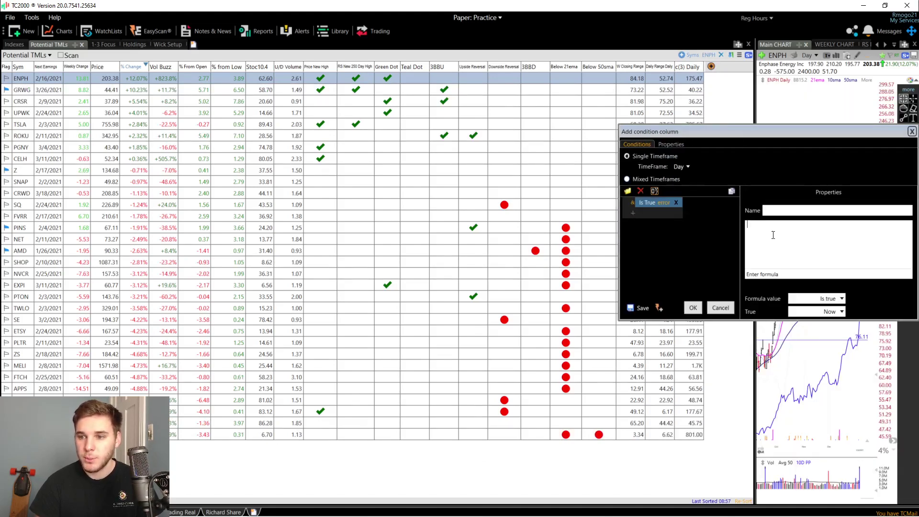
pyautogui.write('c')
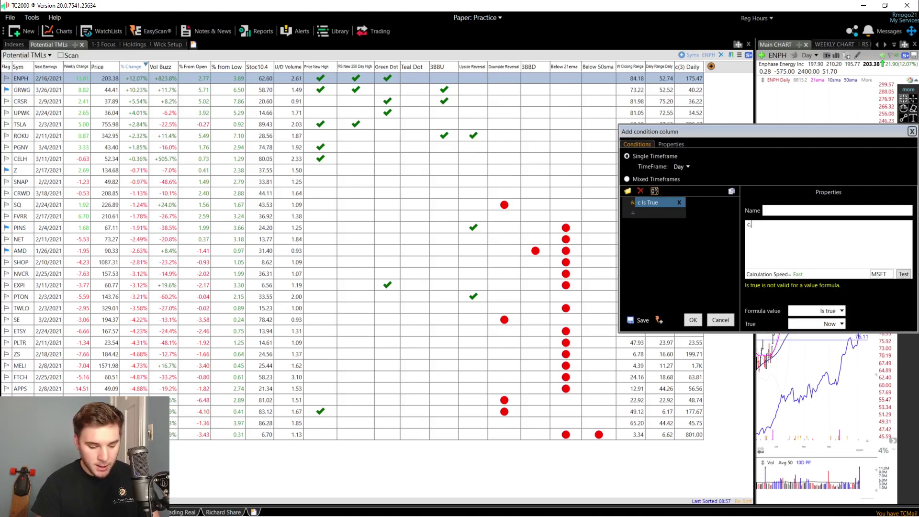
pyautogui.write('.15')
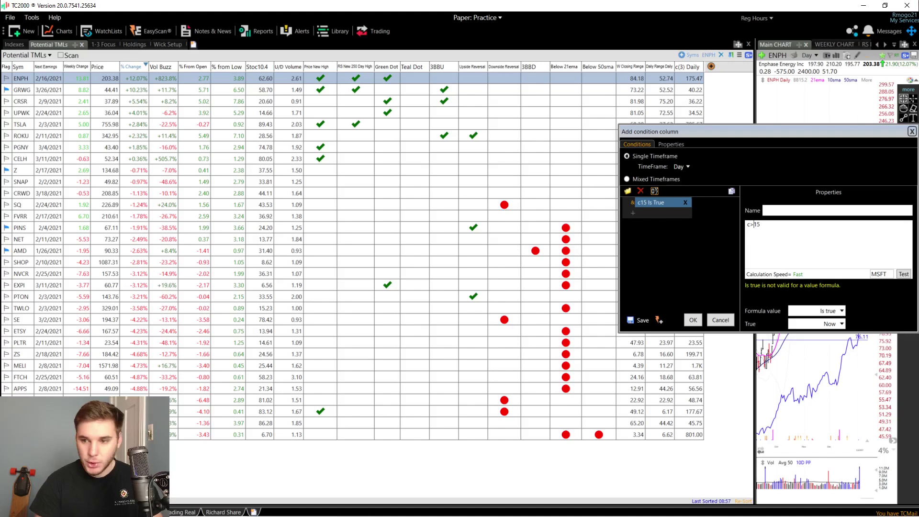
pyautogui.click(692, 318)
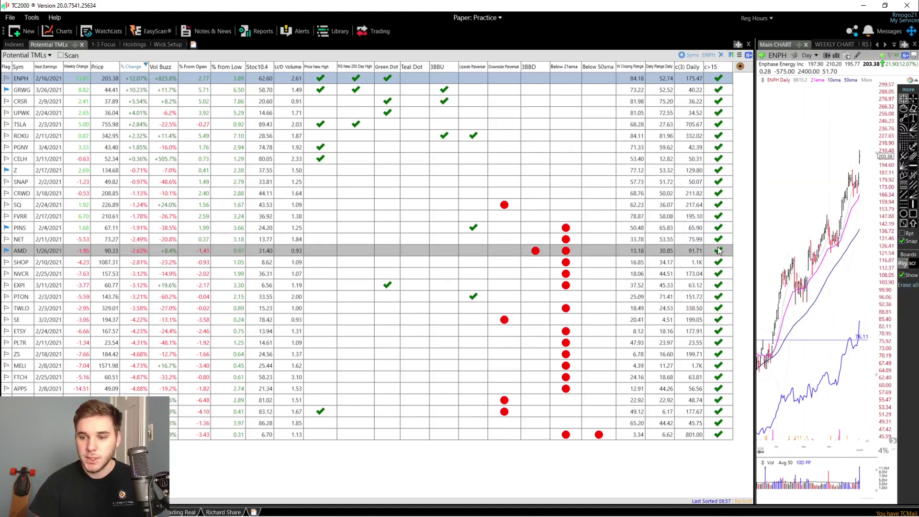
# - Make the c>15 column show a dot when true at 1 Mins refresh, and delete c(3) Daily
pyautogui.rightClick(720, 68)
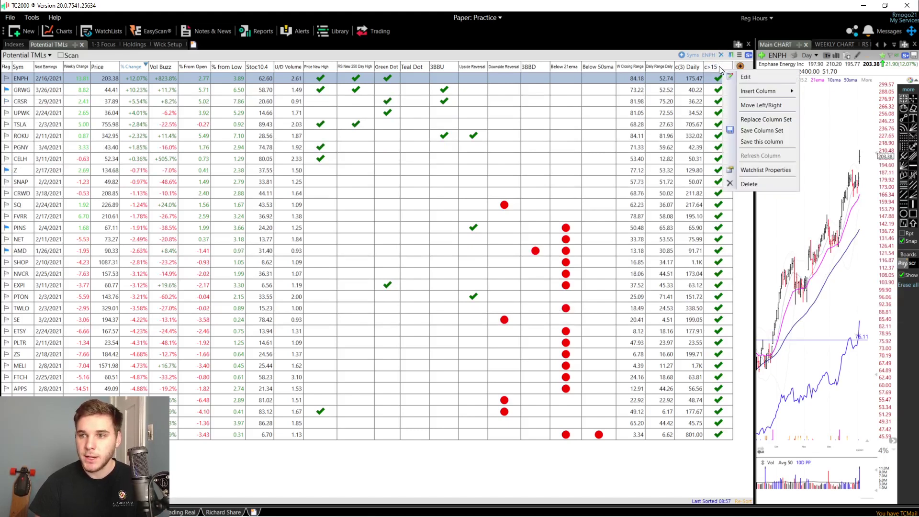
pyautogui.click(748, 76)
pyautogui.click(665, 94)
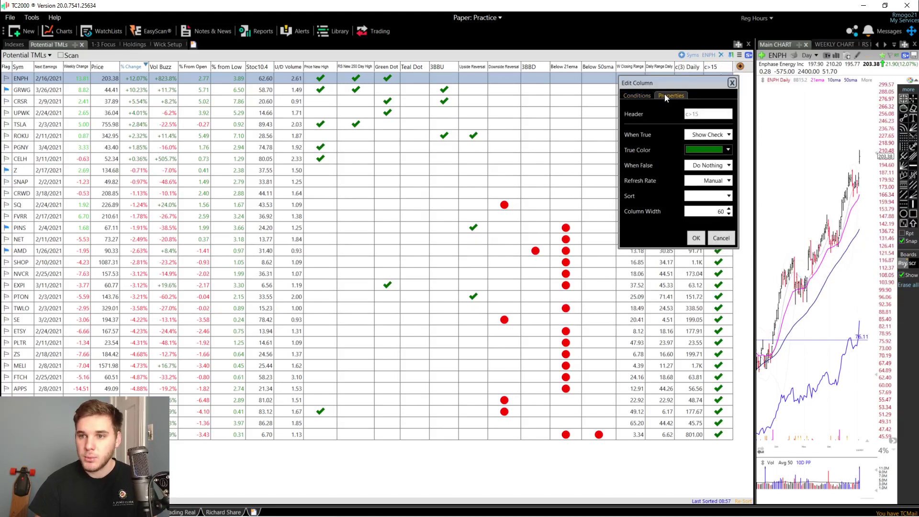
pyautogui.click(713, 136)
pyautogui.click(711, 157)
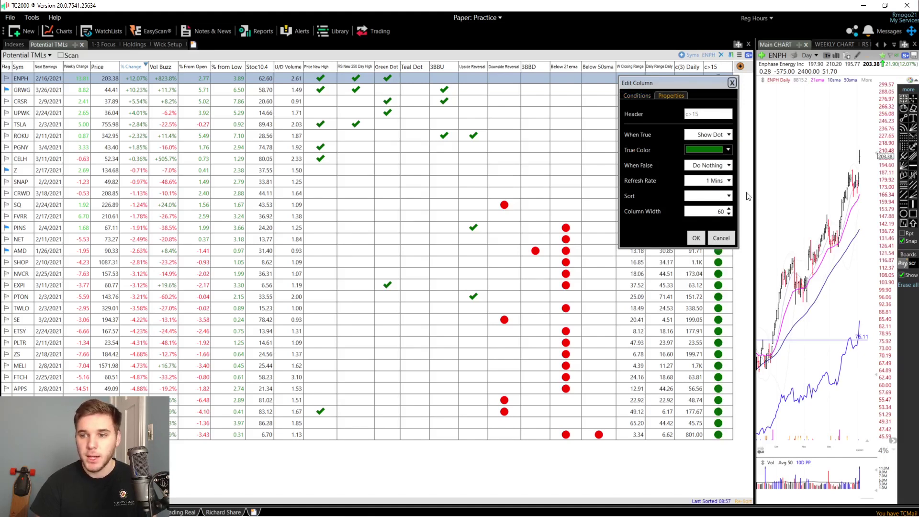
pyautogui.click(716, 181)
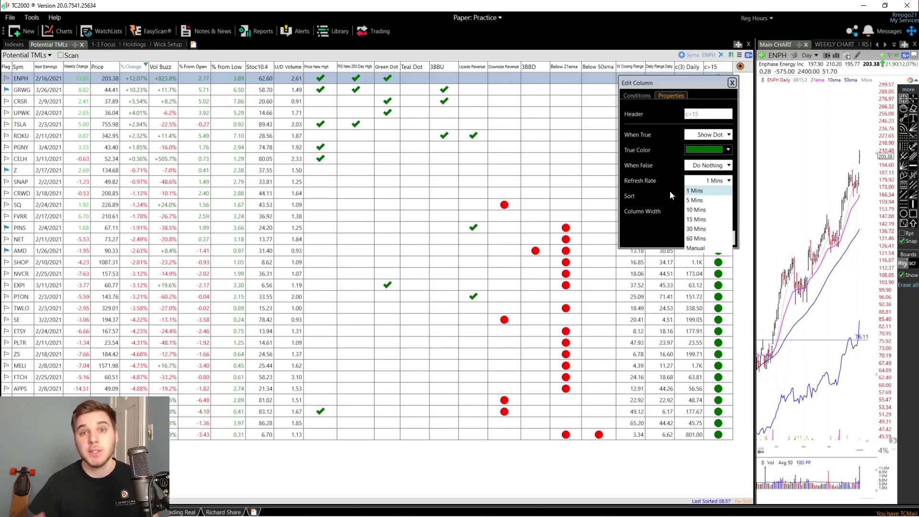
pyautogui.click(732, 84)
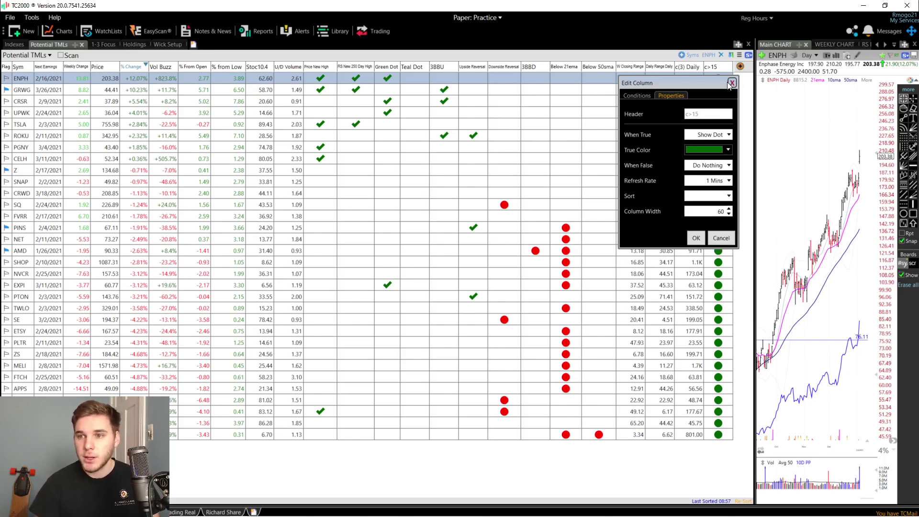
pyautogui.click(730, 84)
pyautogui.rightClick(693, 69)
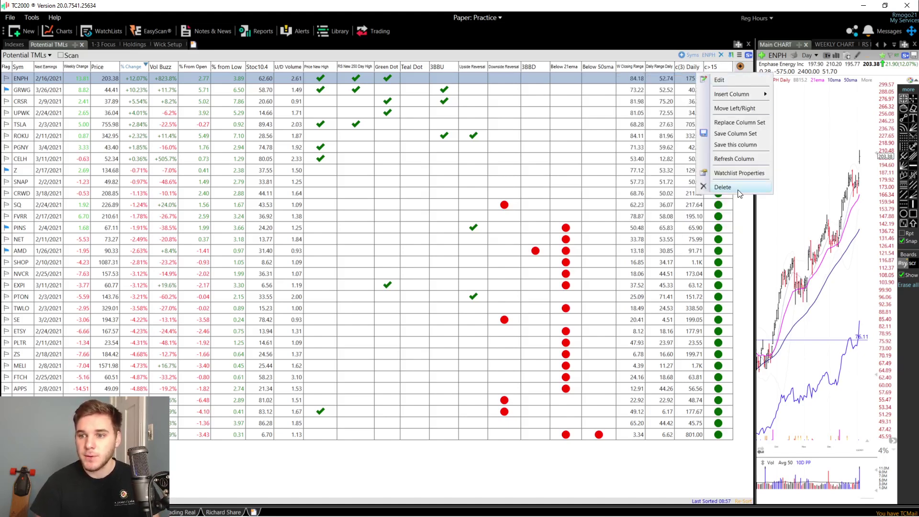
pyautogui.click(737, 187)
# - Delete the c>15 column, sort by % Change both ways, then by Vol Buzz
pyautogui.rightClick(688, 70)
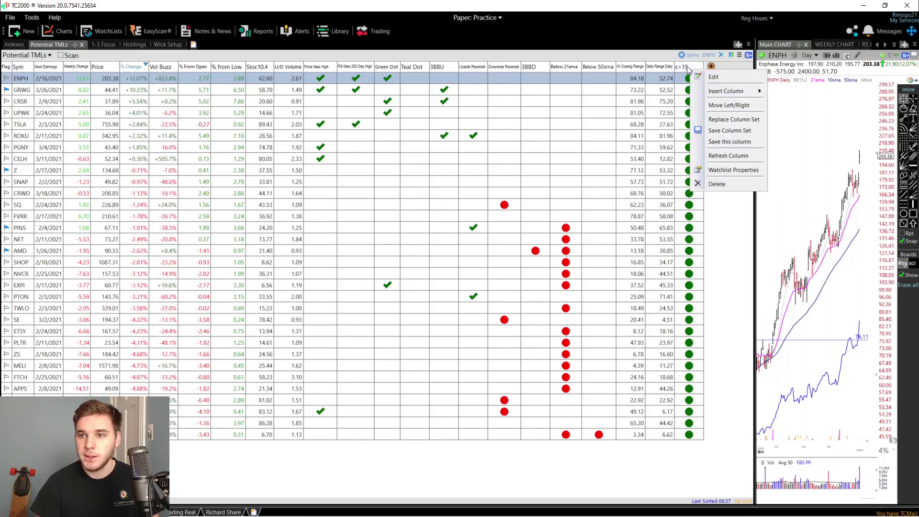
pyautogui.click(723, 185)
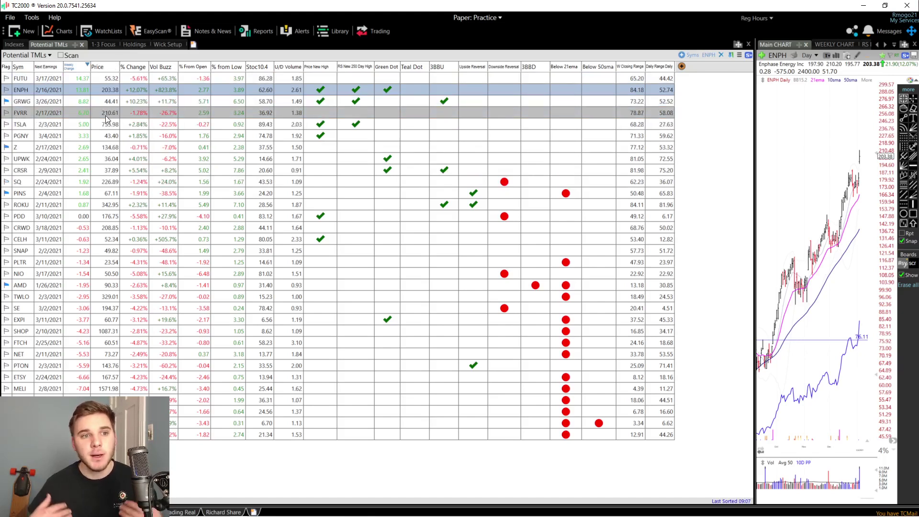
pyautogui.click(137, 69)
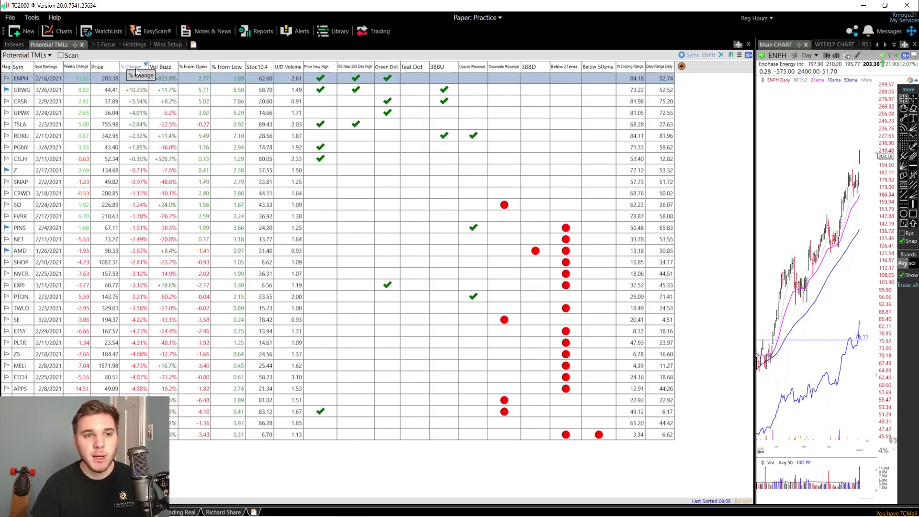
pyautogui.click(138, 67)
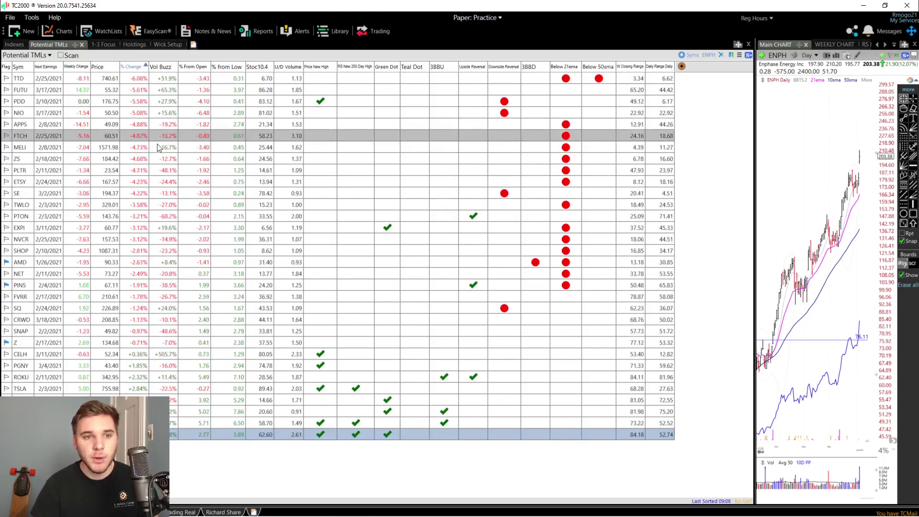
pyautogui.click(166, 68)
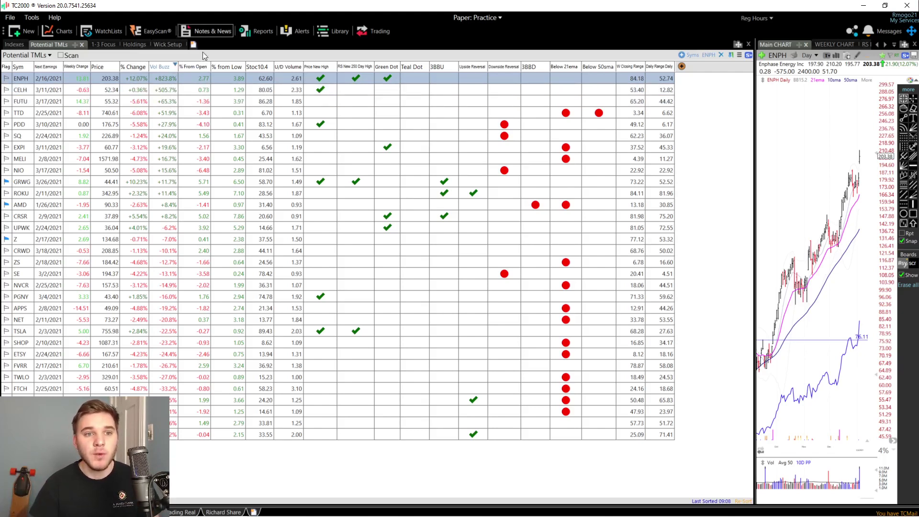
# - Sort by % From Open and % from Low, chart ROKU, GRWG and UPWK, then sort by Stoc10.4
pyautogui.click(182, 67)
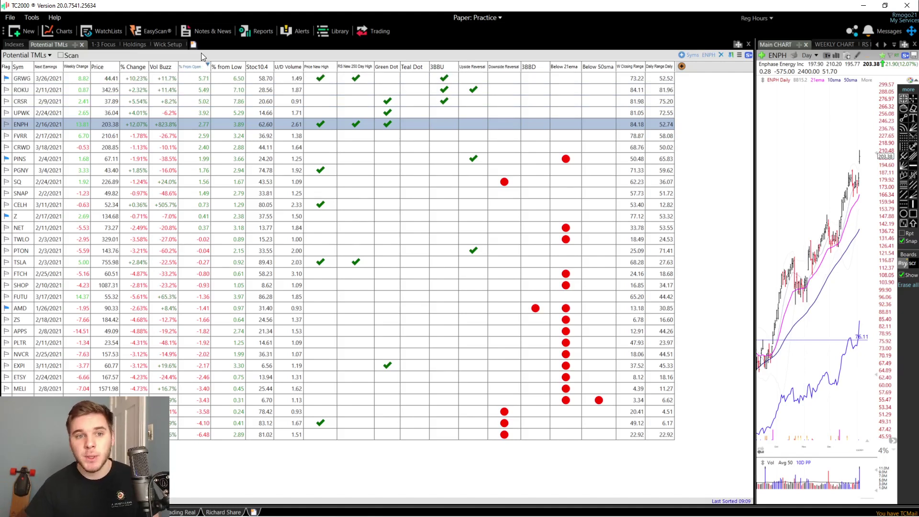
pyautogui.click(231, 66)
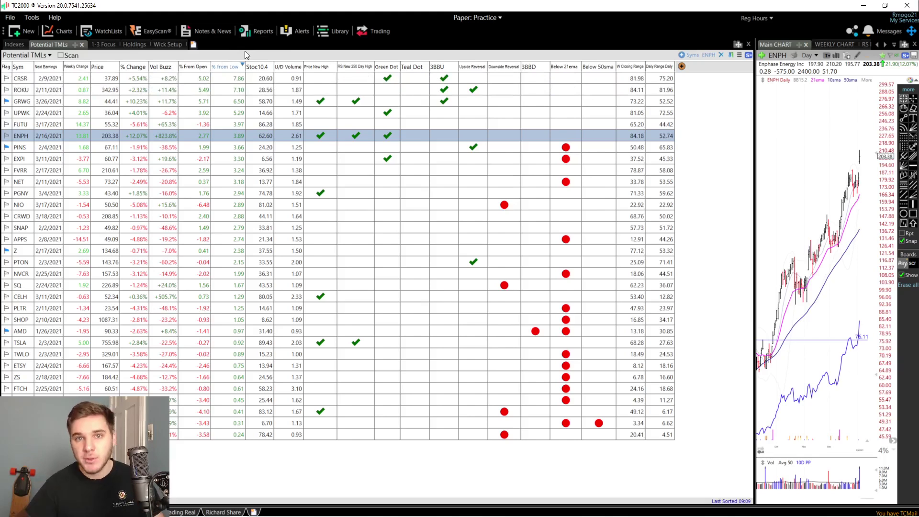
pyautogui.click(227, 89)
pyautogui.click(232, 102)
pyautogui.click(231, 114)
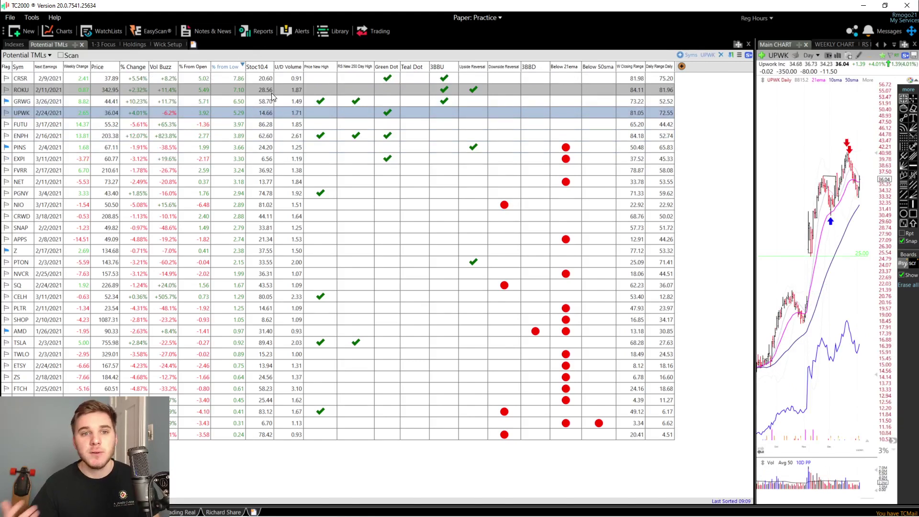
pyautogui.click(257, 67)
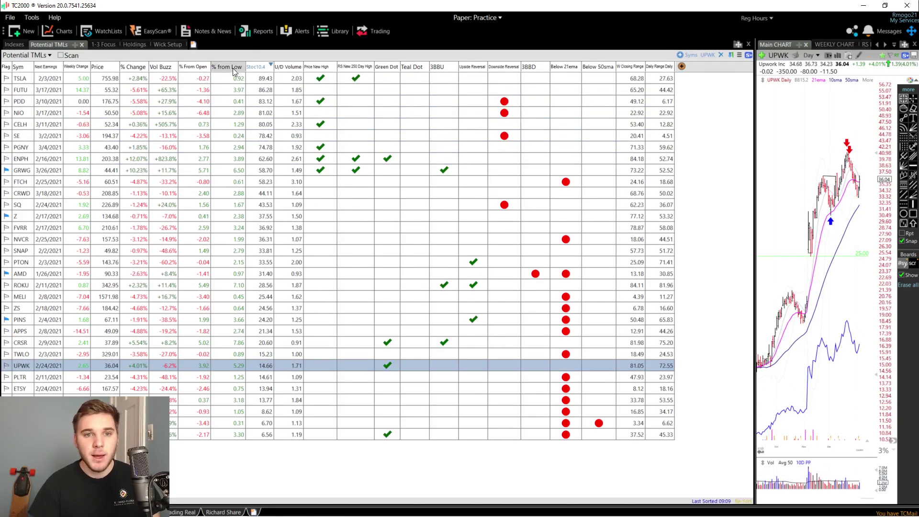
# - Review the U/D Volume column's formula and close it unchanged
pyautogui.rightClick(288, 73)
pyautogui.click(324, 80)
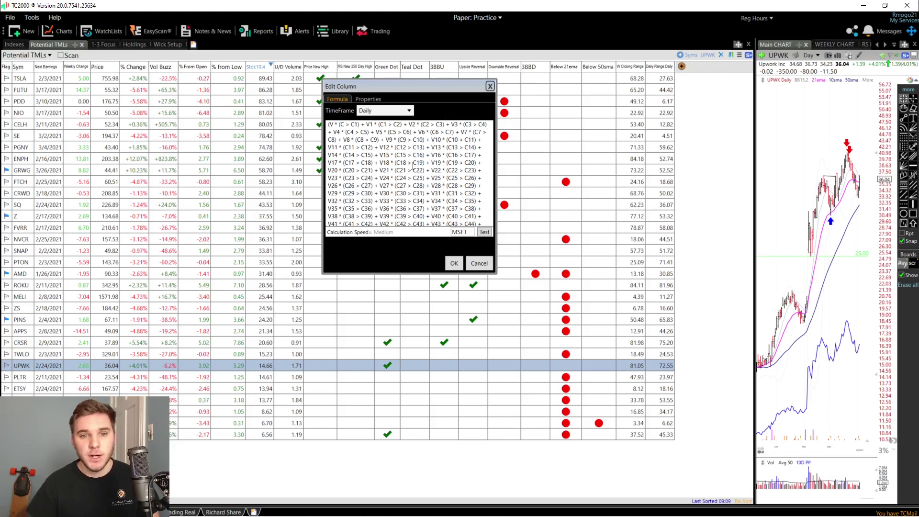
pyautogui.click(454, 263)
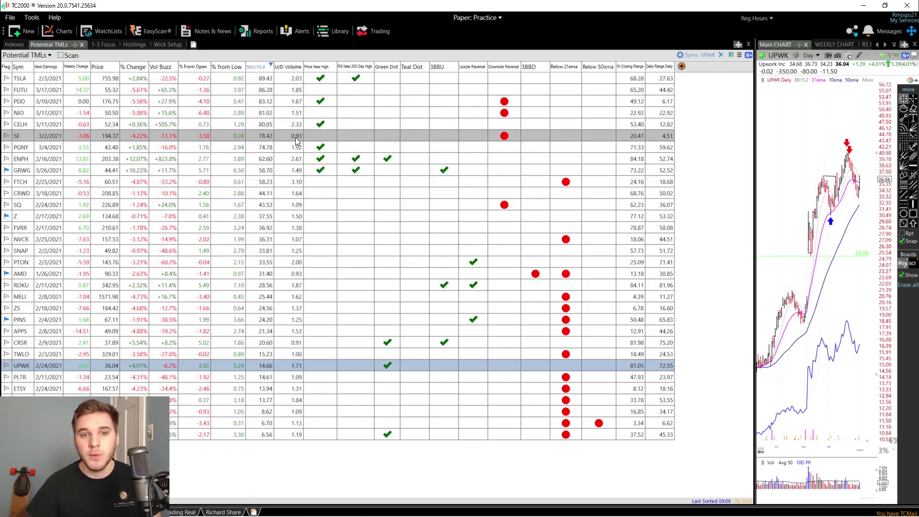
# - Chart TSLA, sort the watchlist by U/D Volume, then chart SE
pyautogui.click(291, 78)
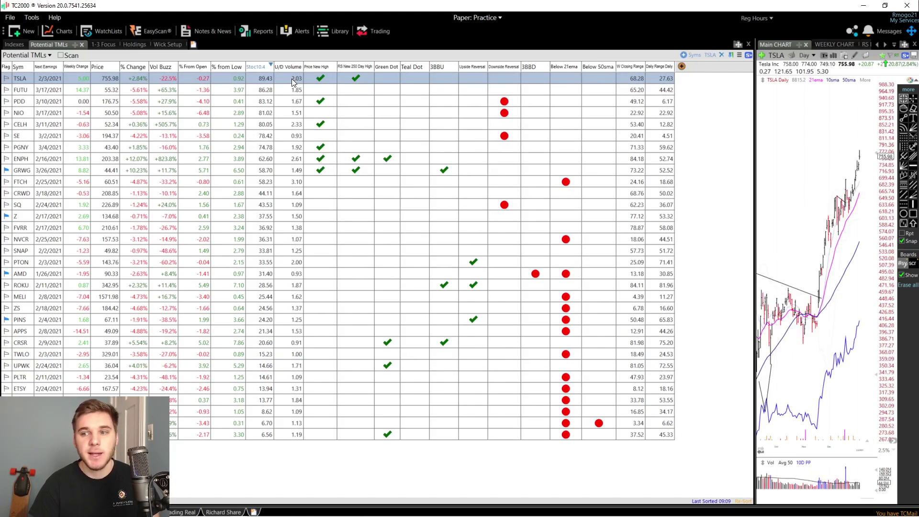
pyautogui.scroll(5, 829, 245)
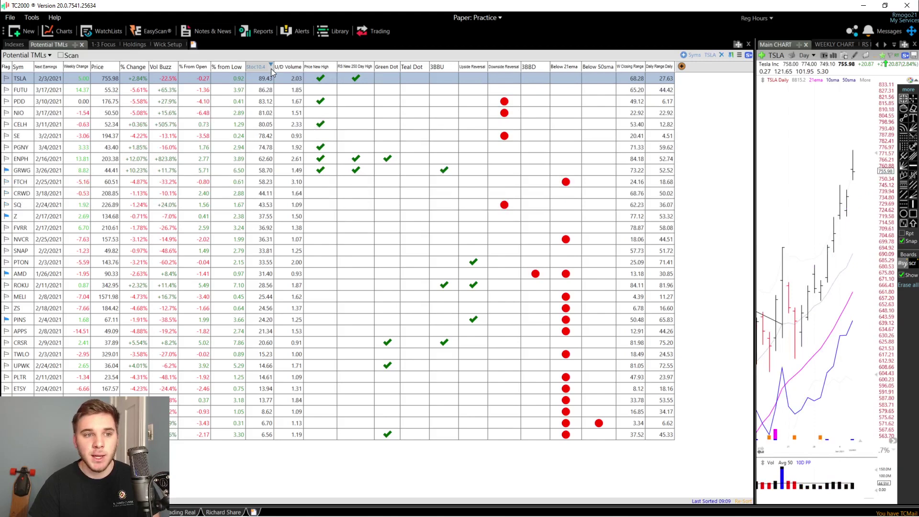
pyautogui.click(286, 66)
pyautogui.click(289, 423)
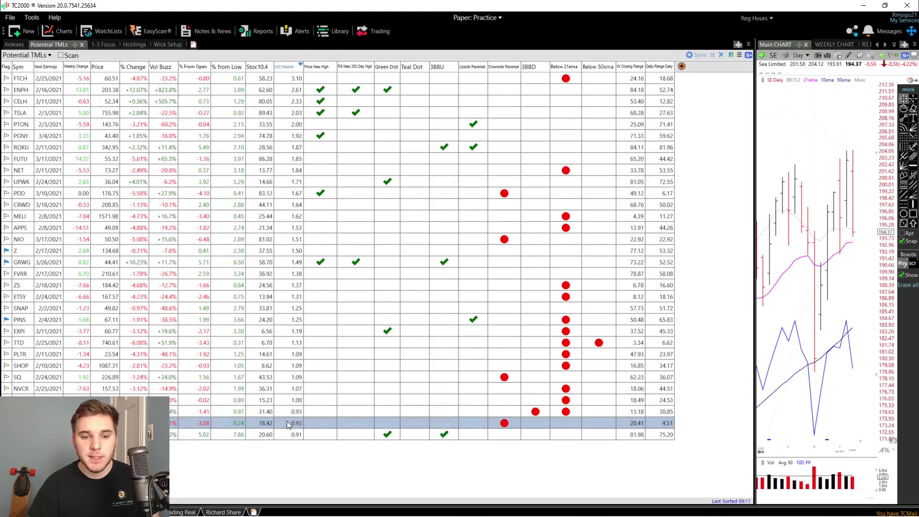
pyautogui.scroll(-5, 785, 419)
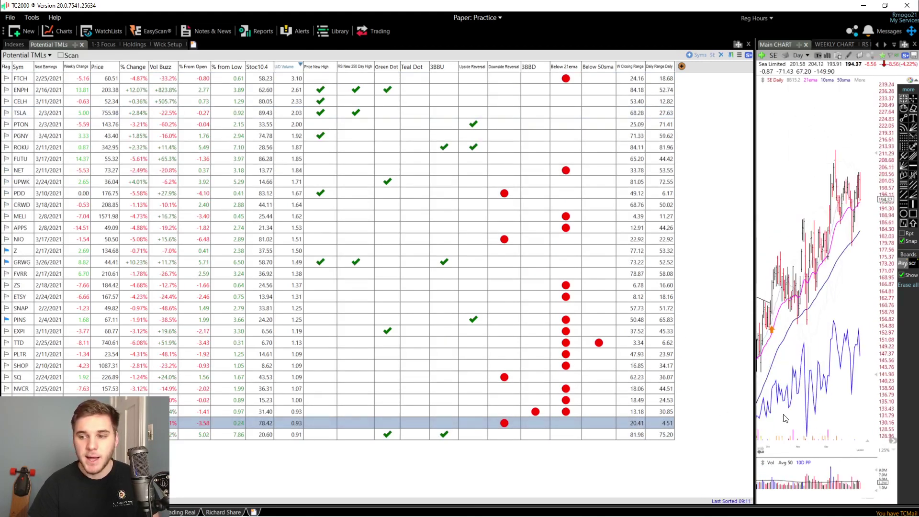
pyautogui.scroll(5, 785, 419)
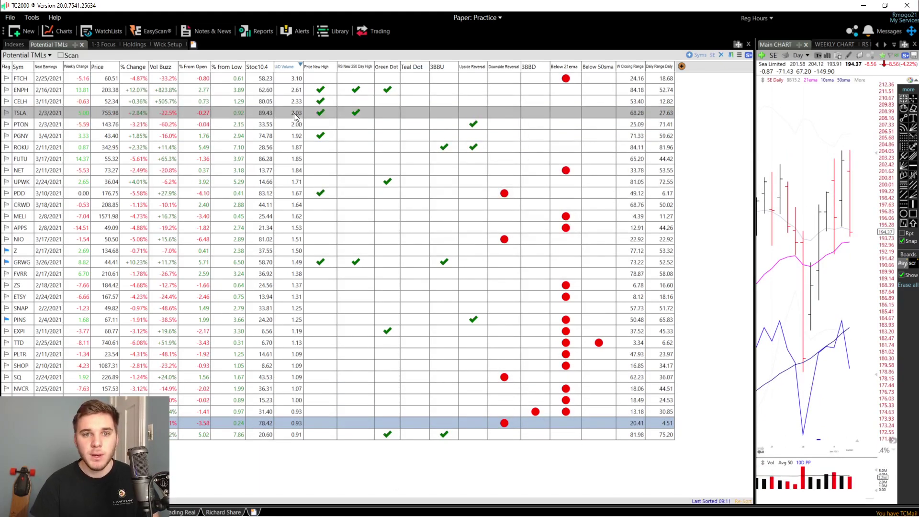
pyautogui.rightClick(324, 70)
pyautogui.click(356, 77)
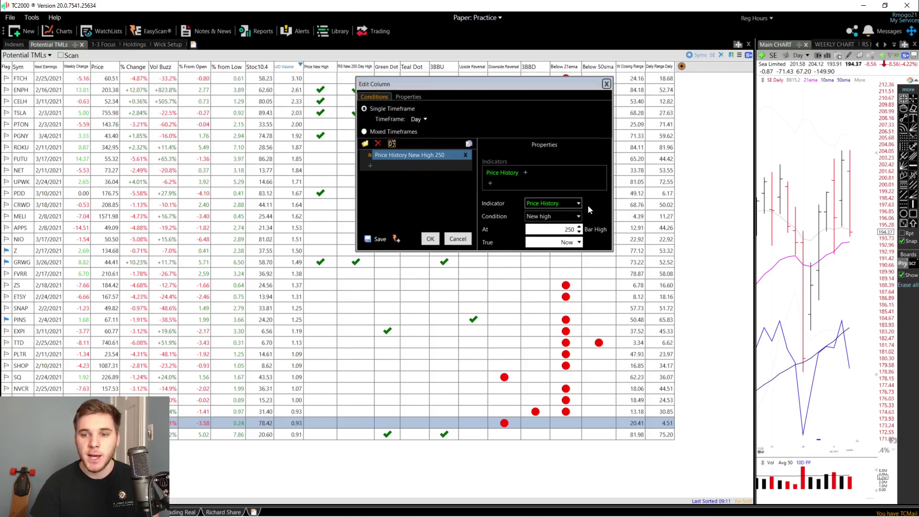
pyautogui.click(607, 84)
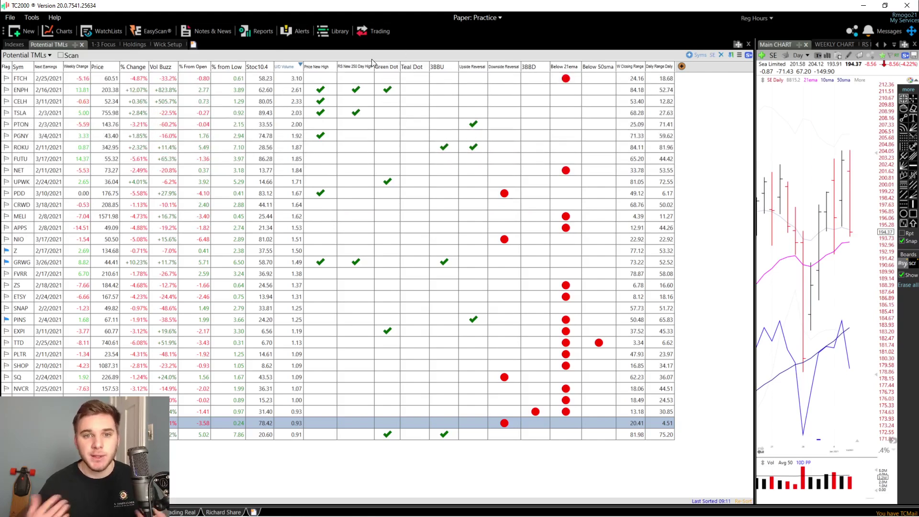
pyautogui.rightClick(356, 70)
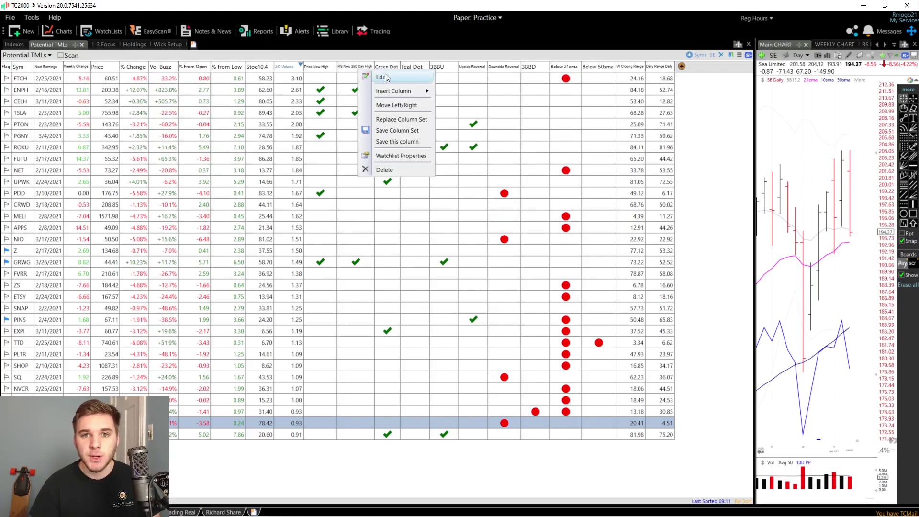
pyautogui.click(386, 75)
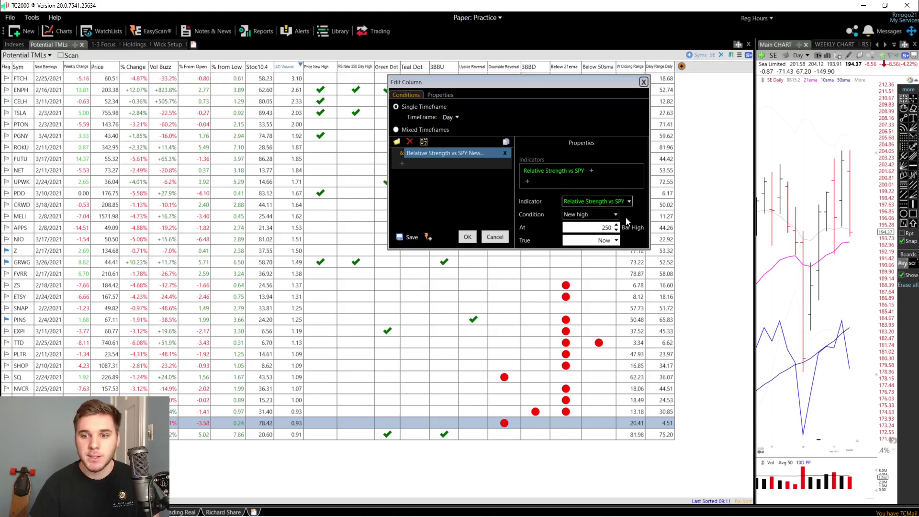
pyautogui.click(644, 82)
pyautogui.rightClick(387, 68)
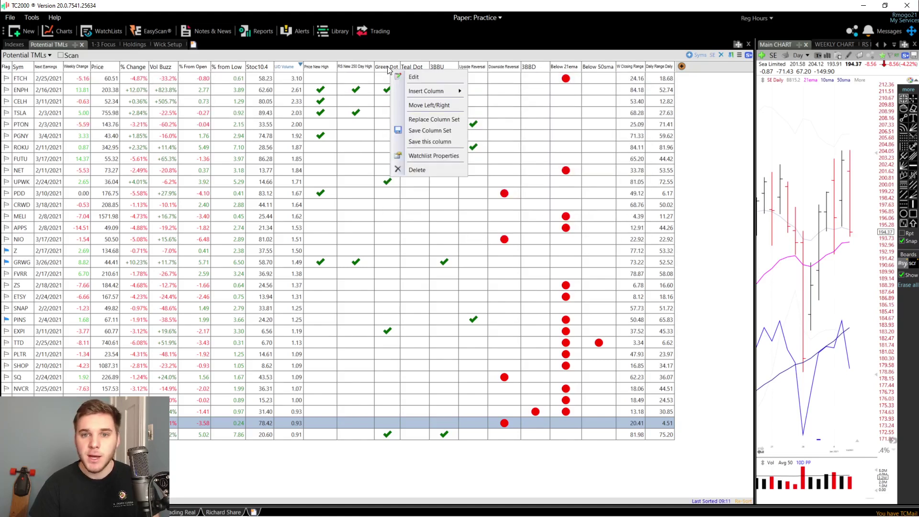
pyautogui.click(426, 77)
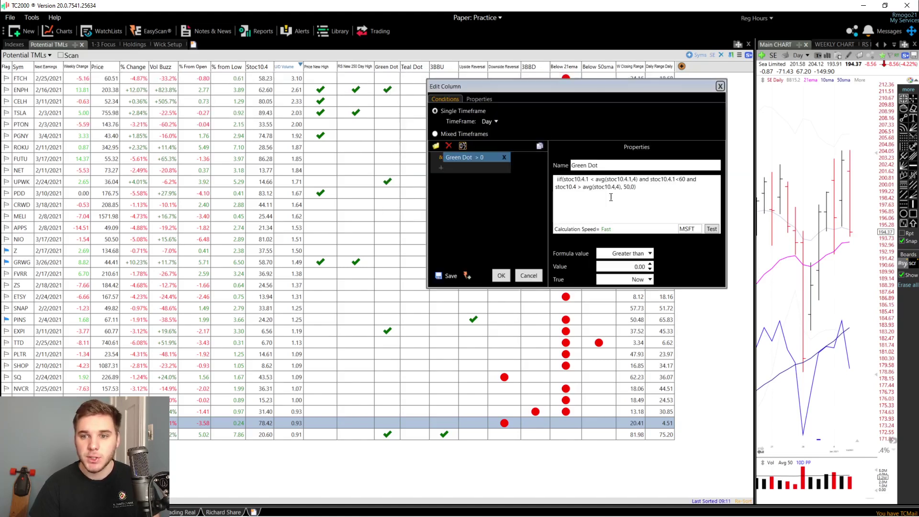
pyautogui.click(720, 86)
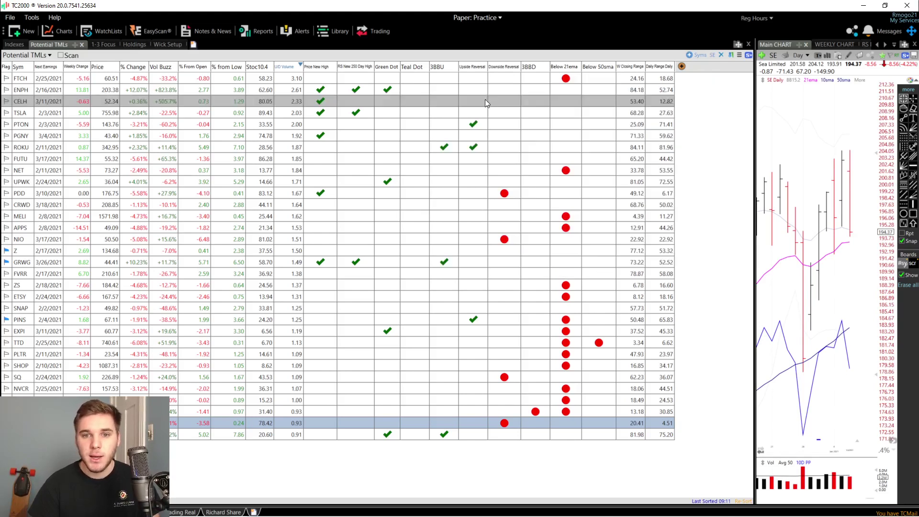
pyautogui.rightClick(414, 70)
pyautogui.click(439, 76)
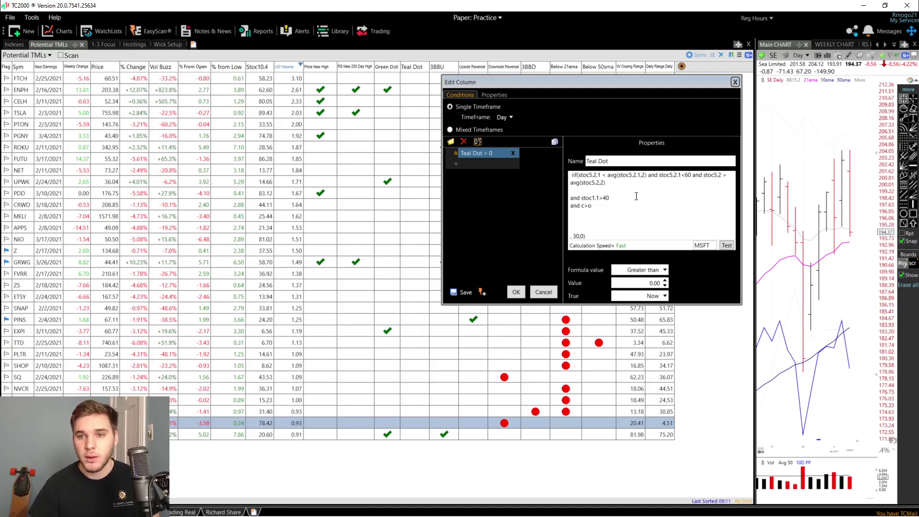
pyautogui.click(734, 82)
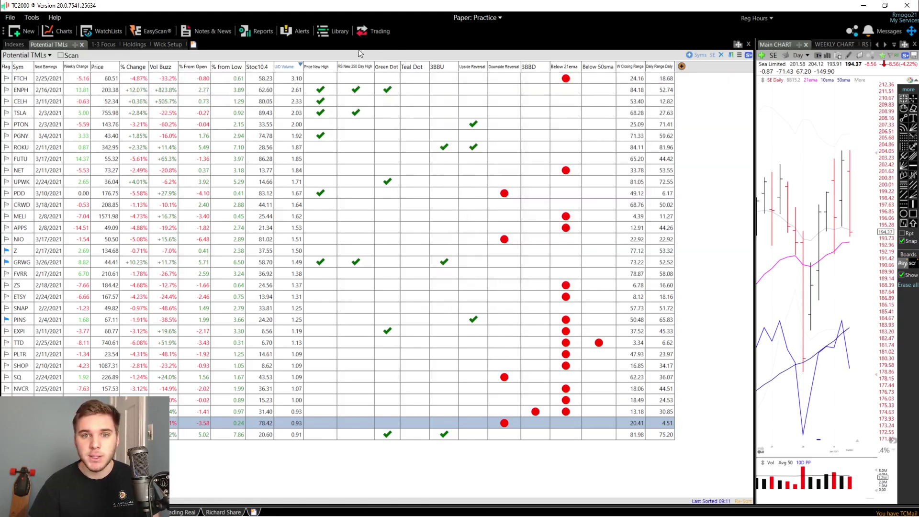
# - Review the 3BBU column's formula and close it
pyautogui.rightClick(444, 67)
pyautogui.click(469, 79)
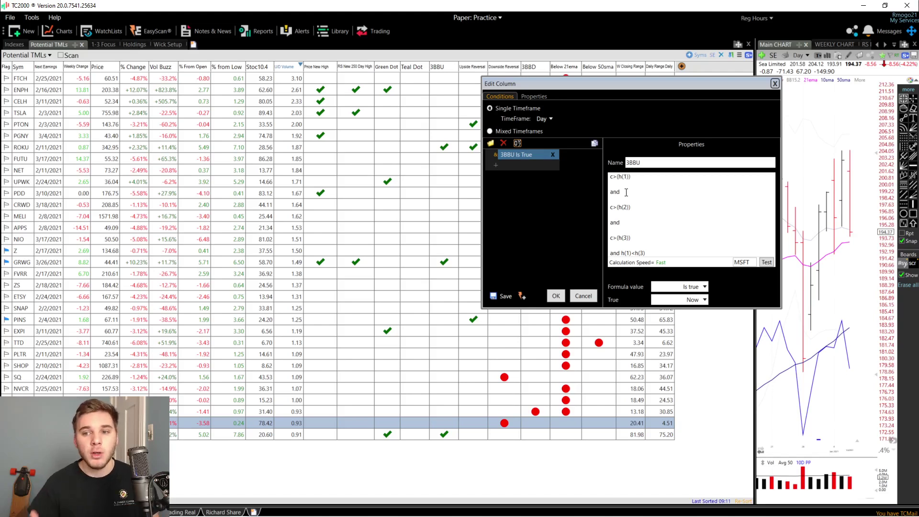
pyautogui.click(774, 84)
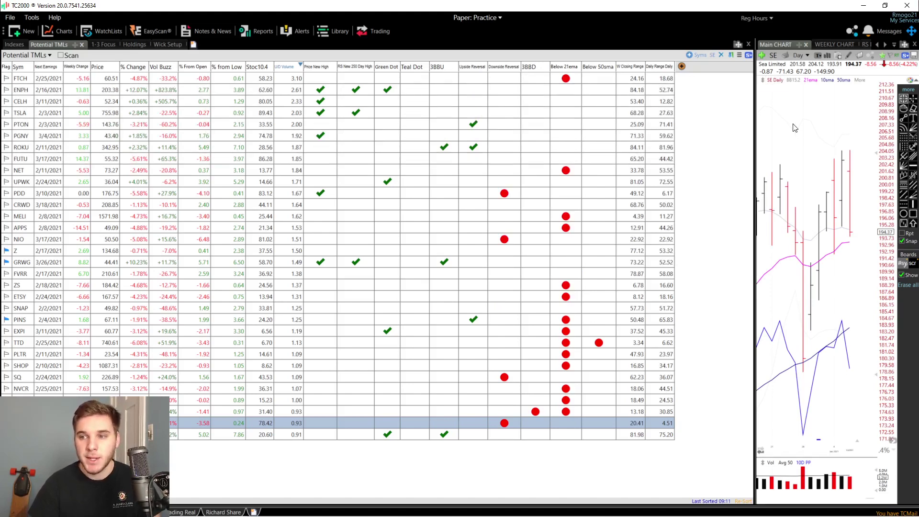
# - Switch the chart to PTON and widen the watchlist to reveal all custom columns
pyautogui.write('pton')
pyautogui.press('Return')
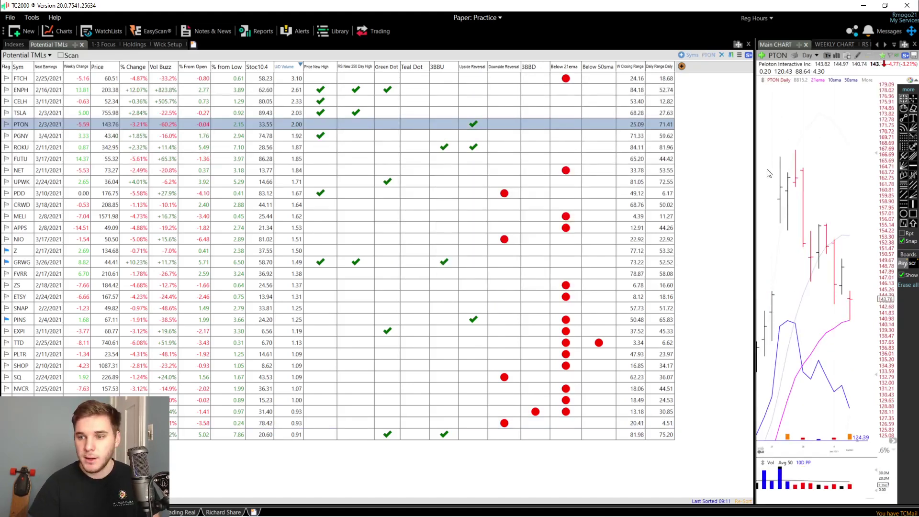
pyautogui.moveTo(755, 179); pyautogui.dragTo(375, 218)
pyautogui.scroll(-3, 568, 321)
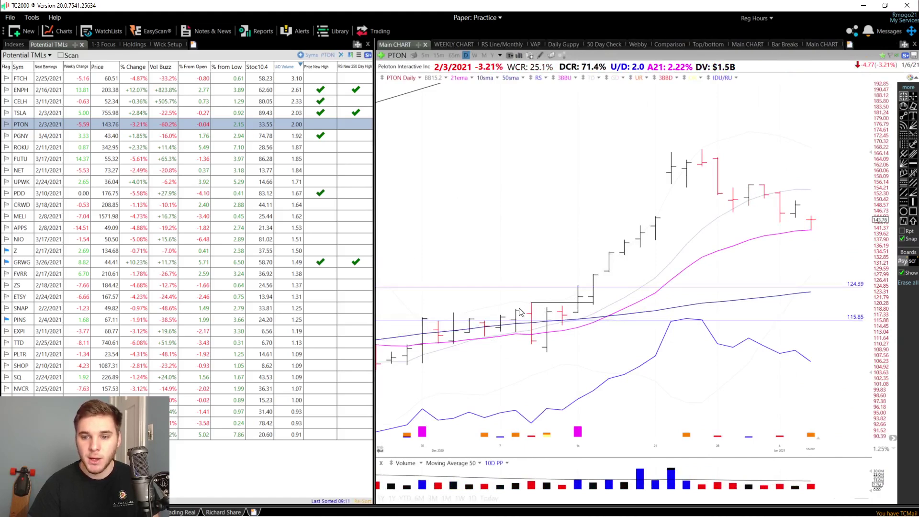
pyautogui.click(383, 134)
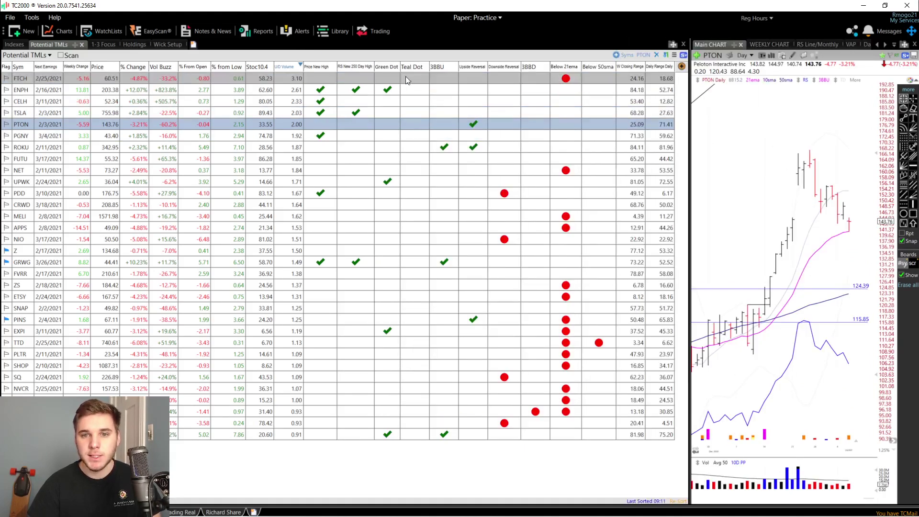
pyautogui.rightClick(475, 71)
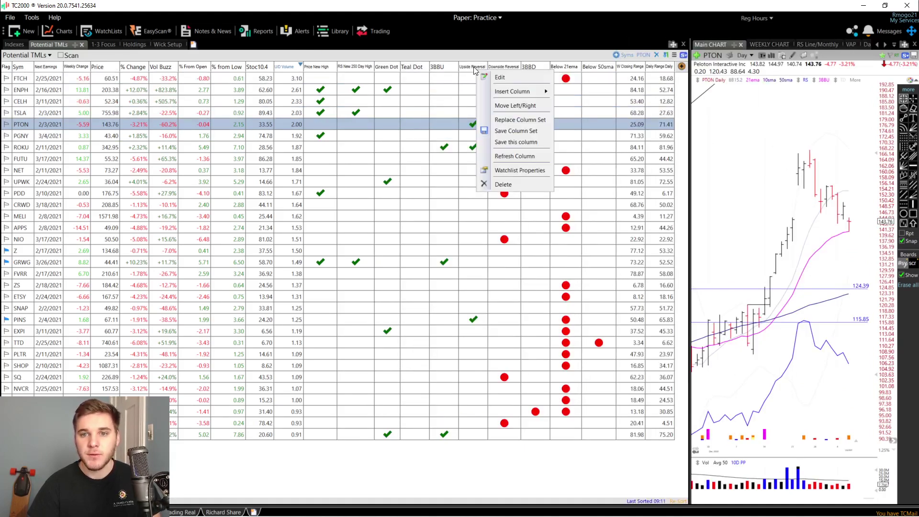
pyautogui.click(512, 77)
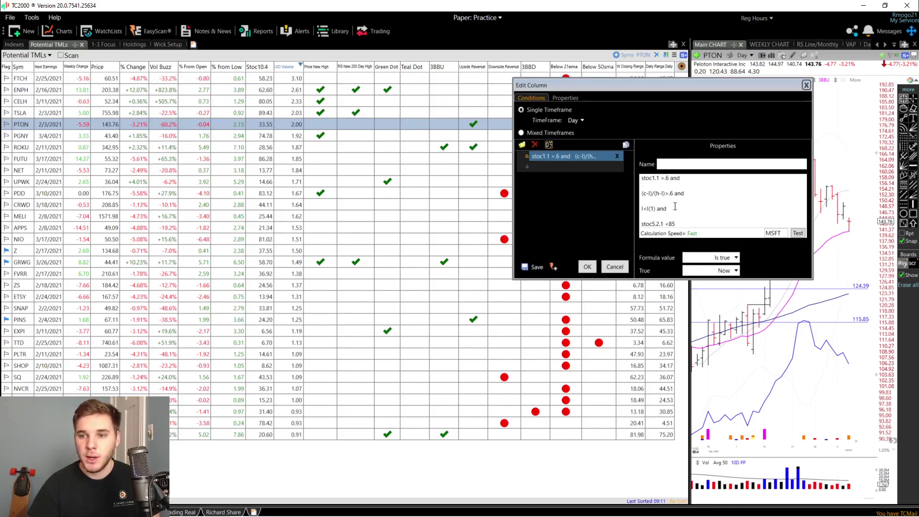
pyautogui.click(806, 85)
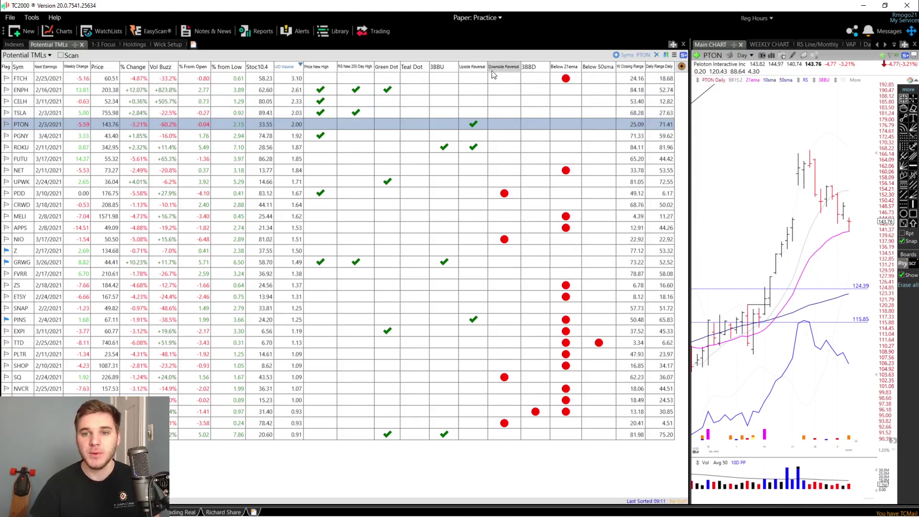
pyautogui.rightClick(506, 68)
pyautogui.click(540, 78)
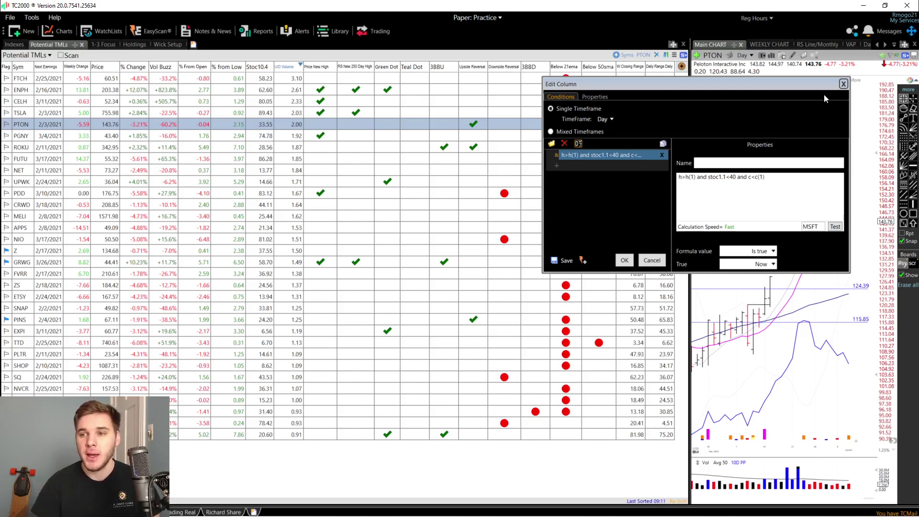
pyautogui.click(844, 84)
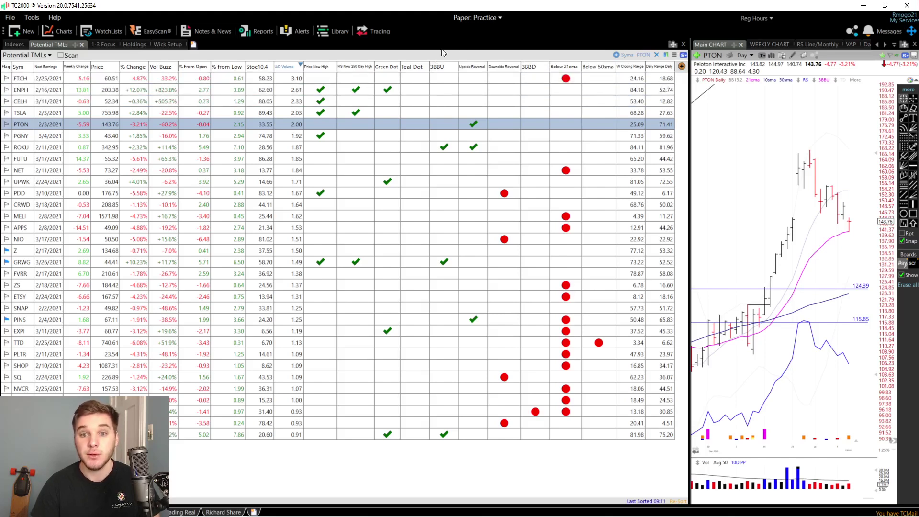
# - Sort the watchlist by the 3BBD signal and view AMD's daily chart
pyautogui.click(535, 68)
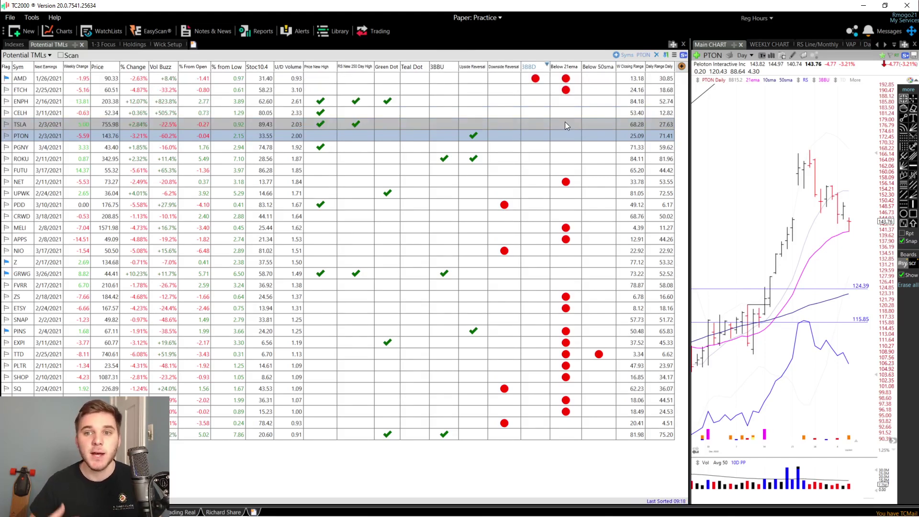
pyautogui.click(539, 80)
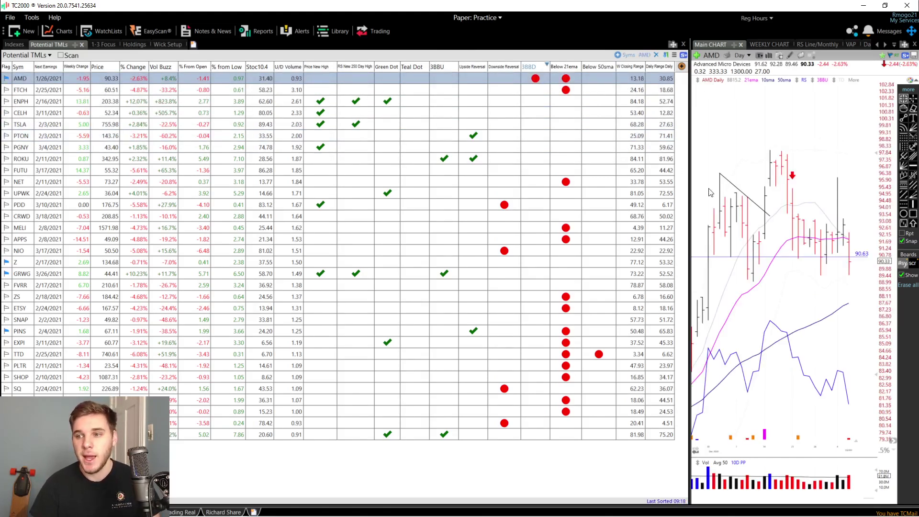
pyautogui.scroll(5, 799, 273)
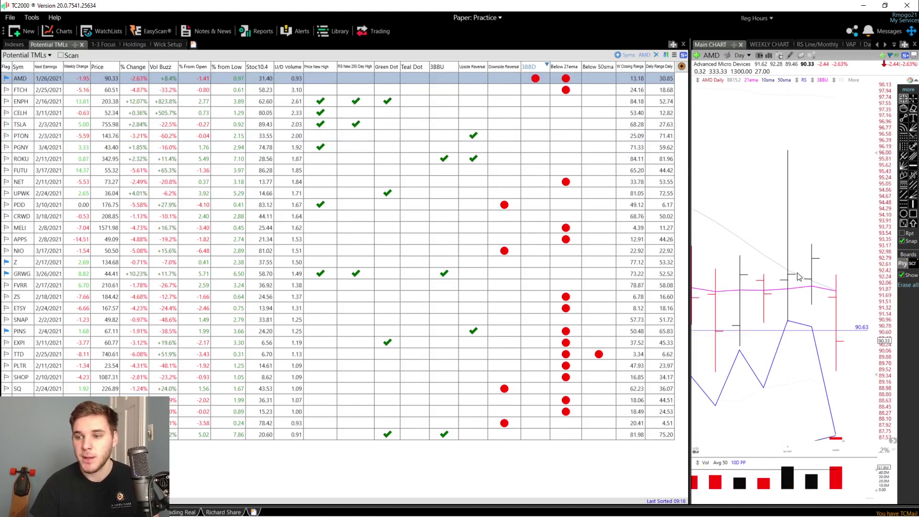
pyautogui.scroll(-4, 835, 402)
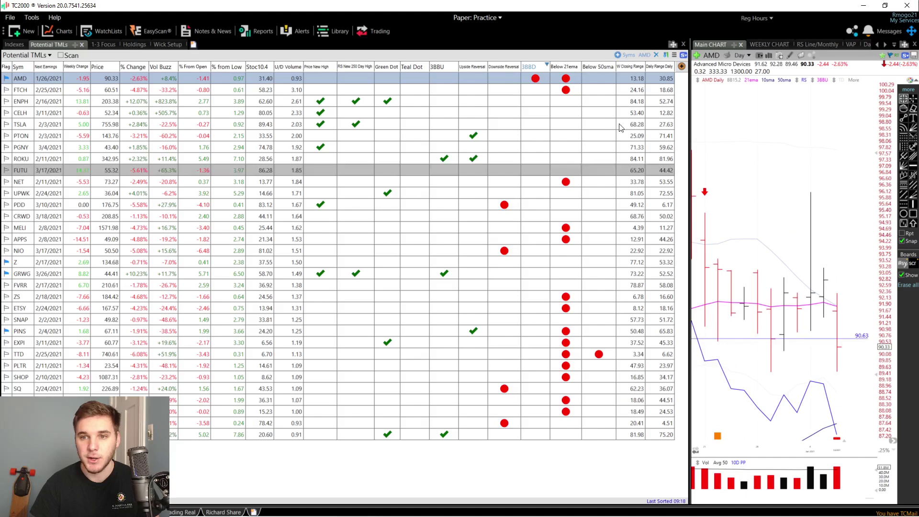
# - Sort by Below 21ema, view FTCH and NET, then sort Below 50sma first with TTD shown
pyautogui.click(567, 69)
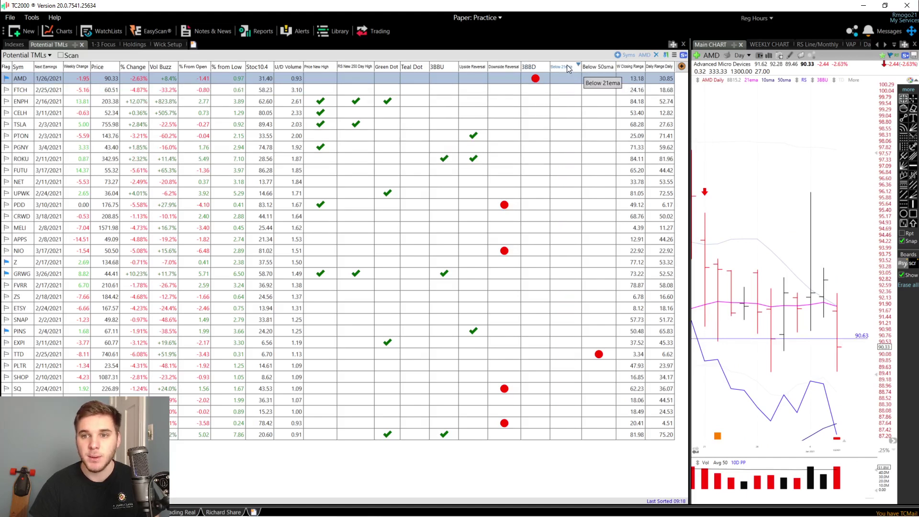
pyautogui.click(568, 68)
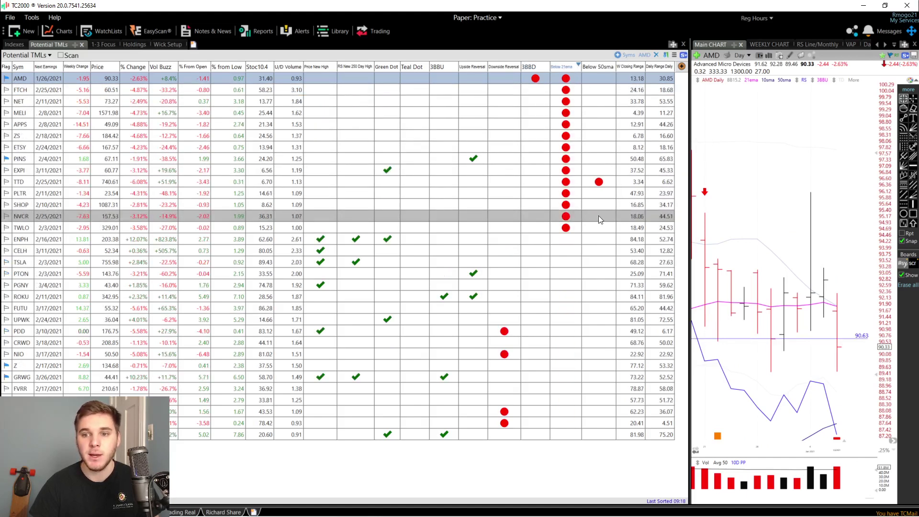
pyautogui.click(598, 90)
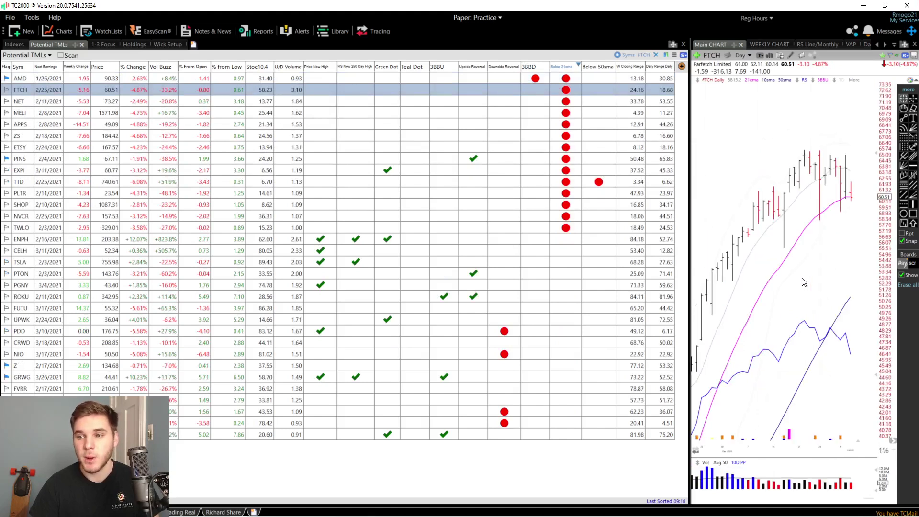
pyautogui.press('Down')
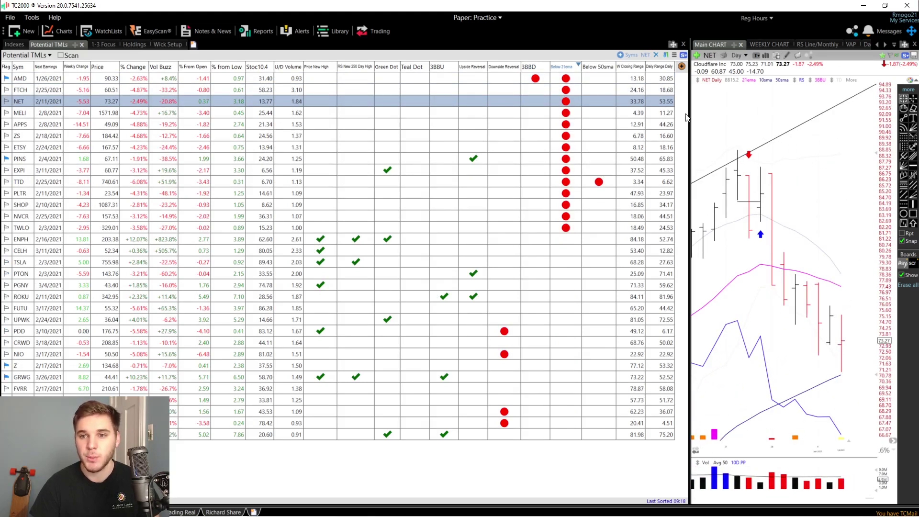
pyautogui.click(597, 67)
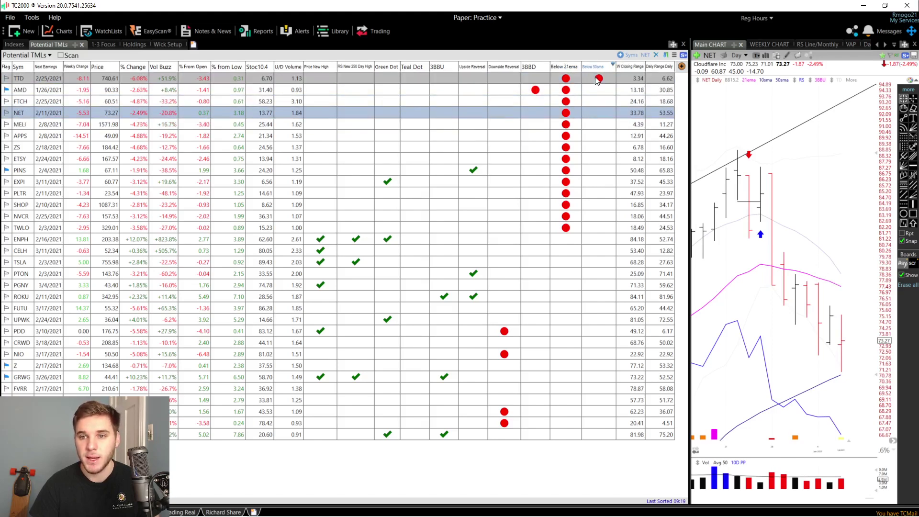
pyautogui.click(597, 81)
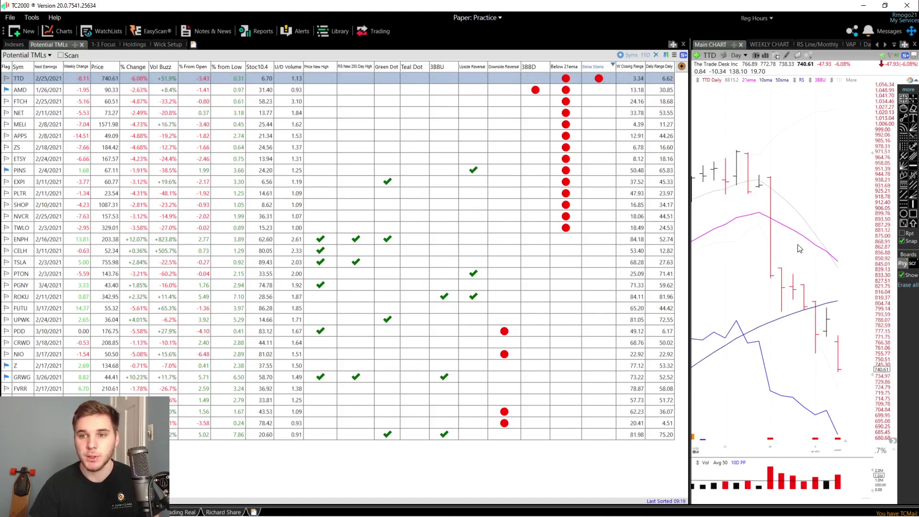
pyautogui.rightClick(582, 70)
pyautogui.click(596, 77)
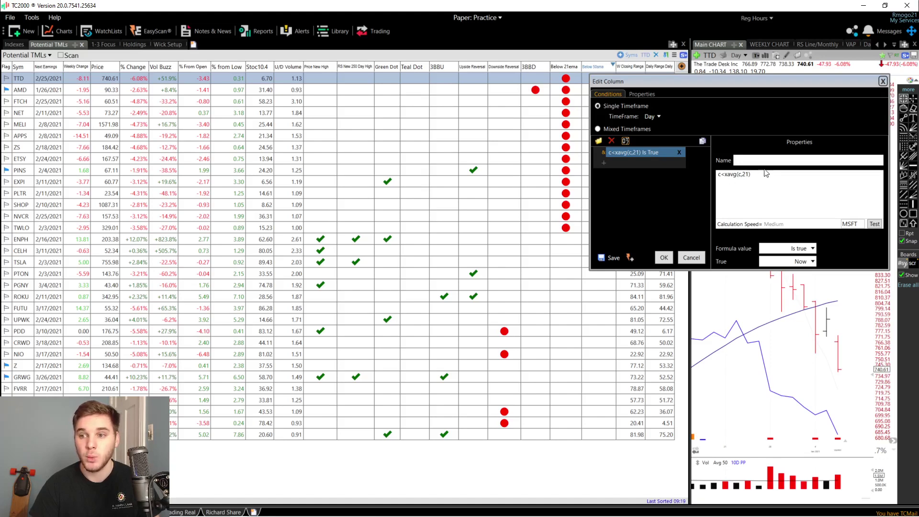
pyautogui.click(883, 82)
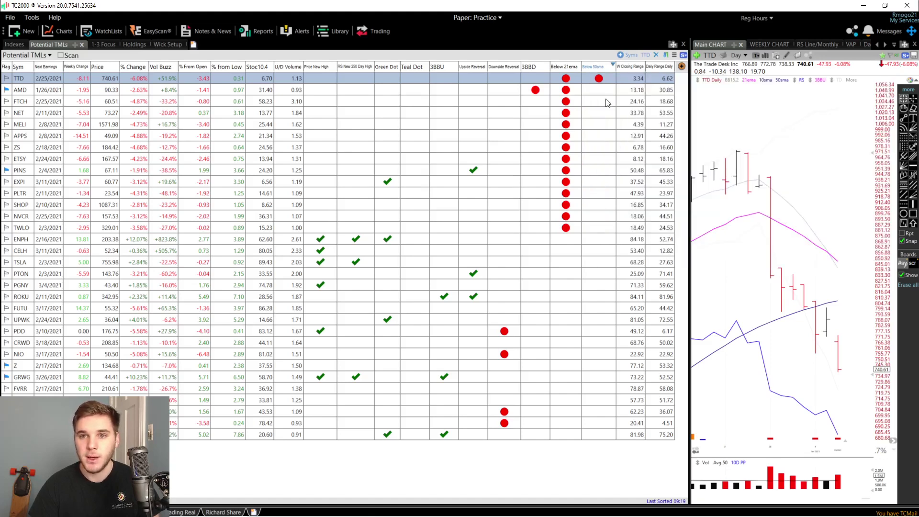
pyautogui.rightClick(533, 68)
pyautogui.click(559, 75)
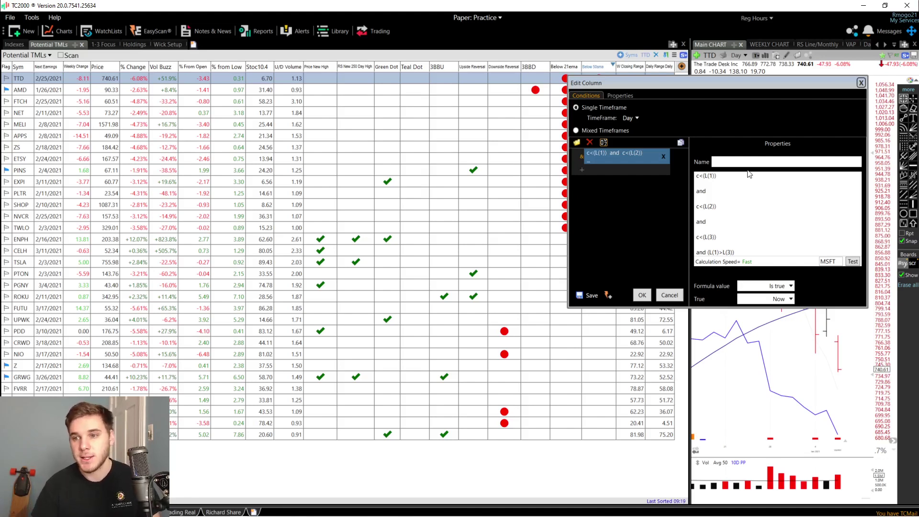
pyautogui.click(860, 83)
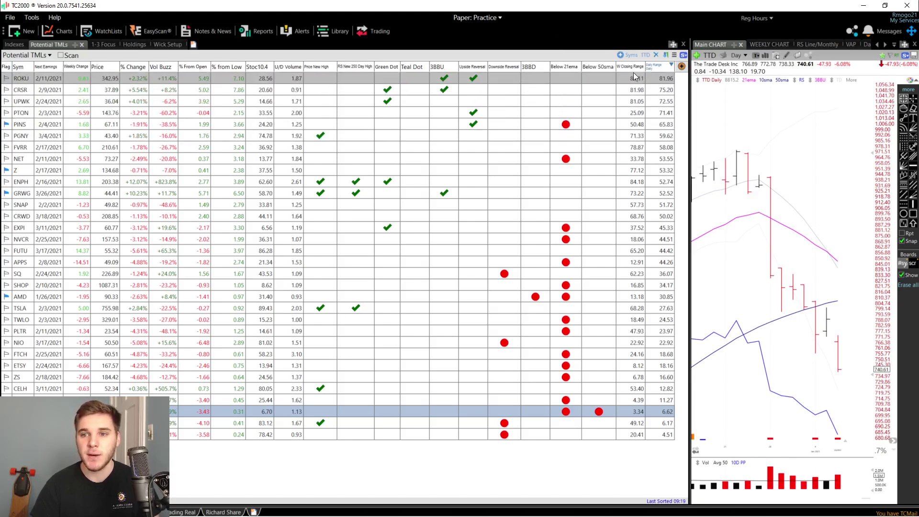
# - Sort by daily range, Green Dot, RS New 250 Day High and Upside Reversal, then chart ROKU
pyautogui.click(659, 68)
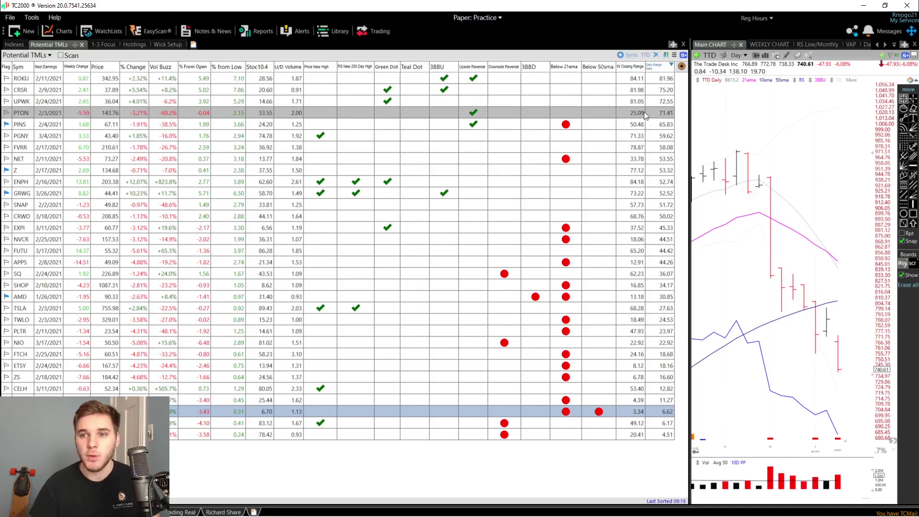
pyautogui.click(386, 67)
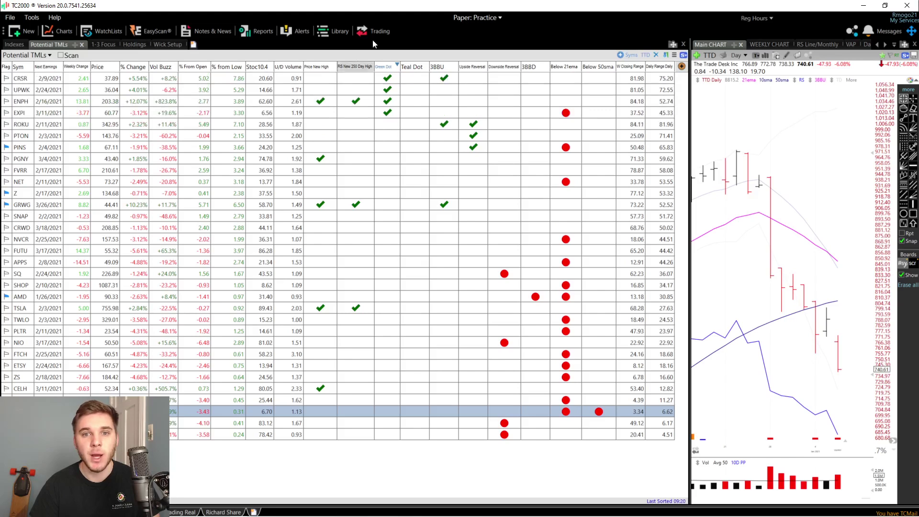
pyautogui.click(355, 67)
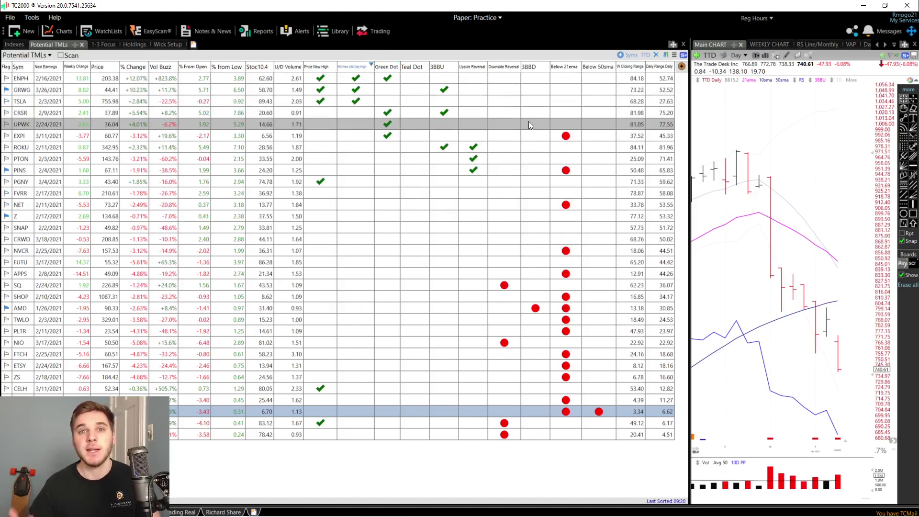
pyautogui.click(473, 66)
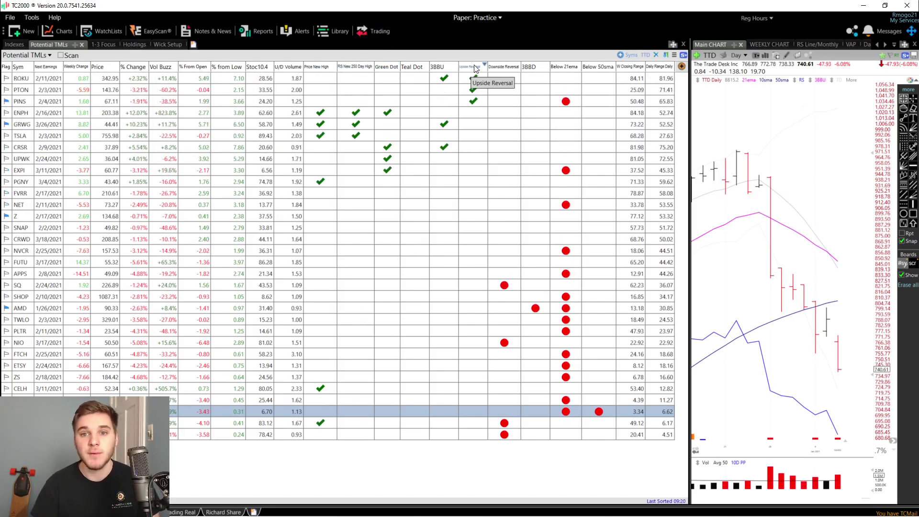
pyautogui.click(477, 77)
pyautogui.scroll(-3, 809, 312)
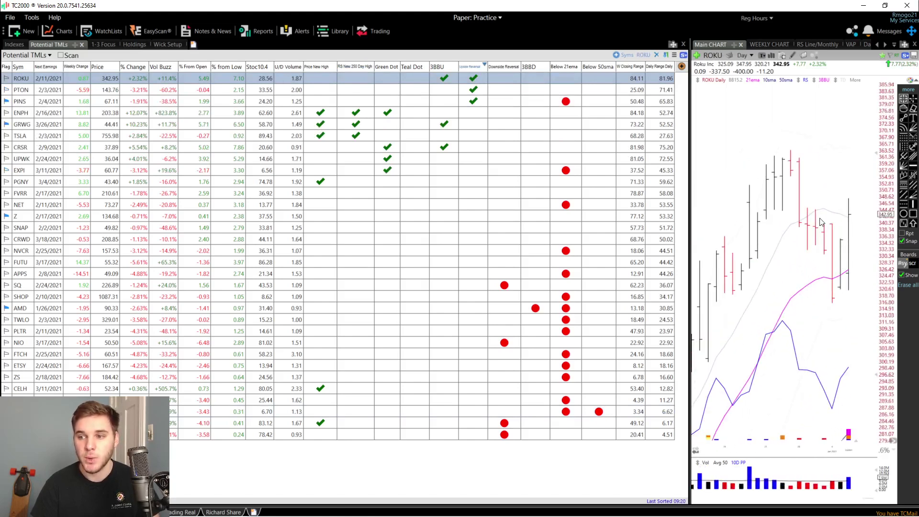
# - Sort by 3BBD, then Downside Reversal, then 3BBD again so AMD is on top
pyautogui.click(528, 66)
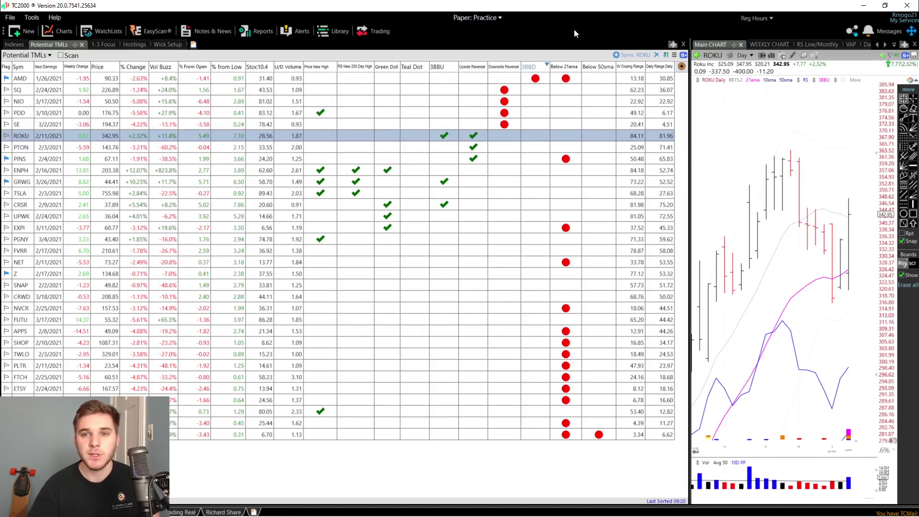
pyautogui.click(498, 68)
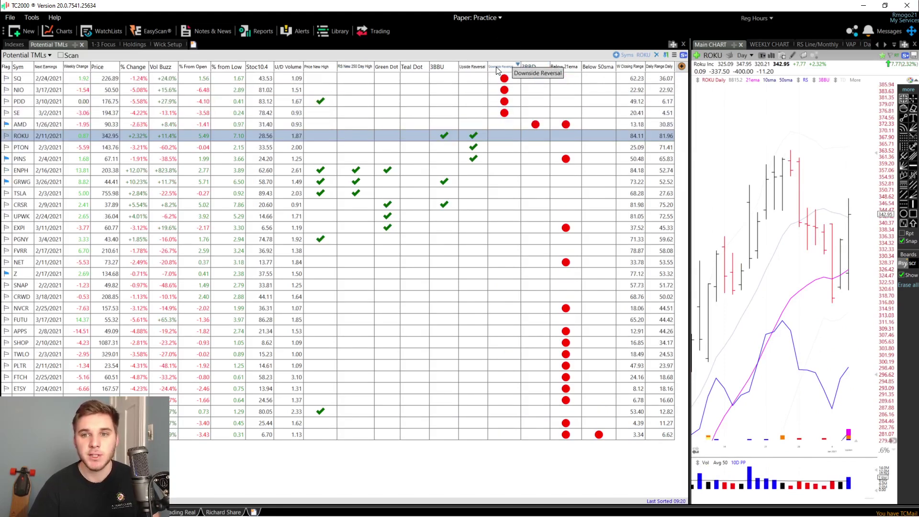
pyautogui.click(528, 67)
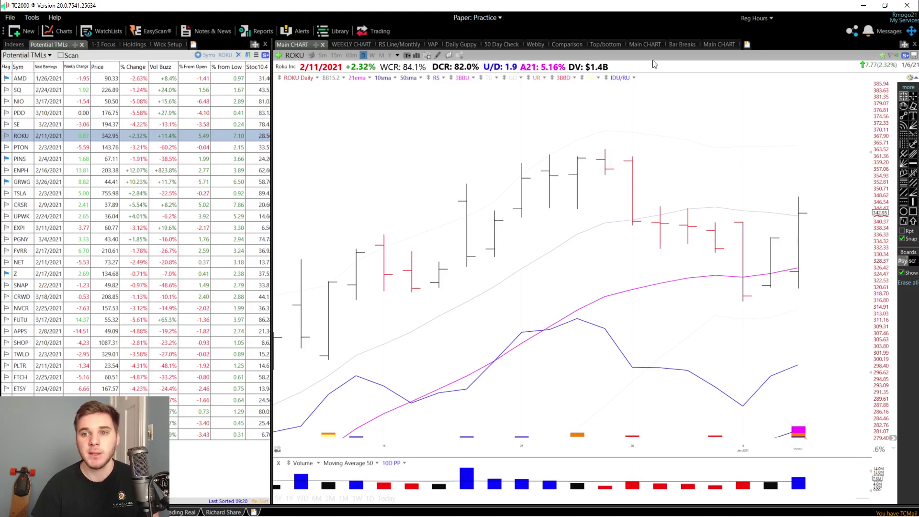
# - Add the EPS Latest Qtr field to the ROKU chart header
pyautogui.rightClick(588, 70)
pyautogui.click(636, 90)
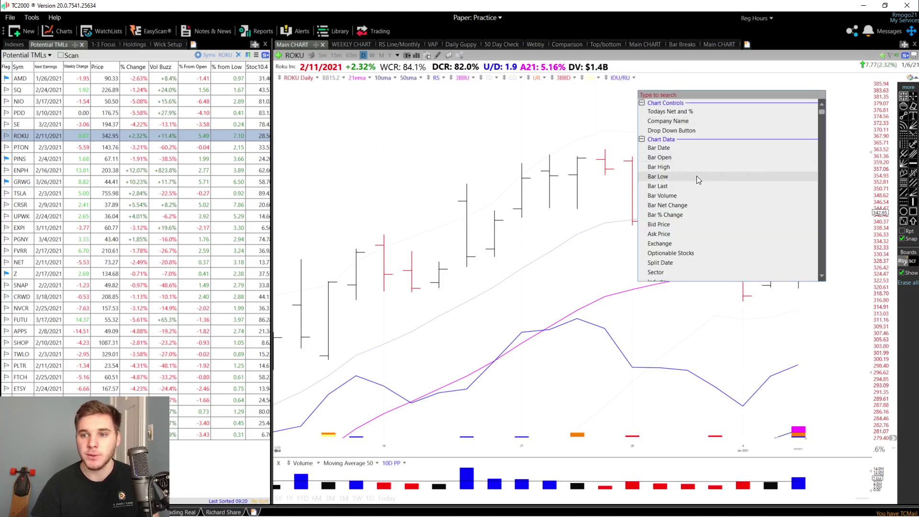
pyautogui.moveTo(821, 110); pyautogui.dragTo(818, 127)
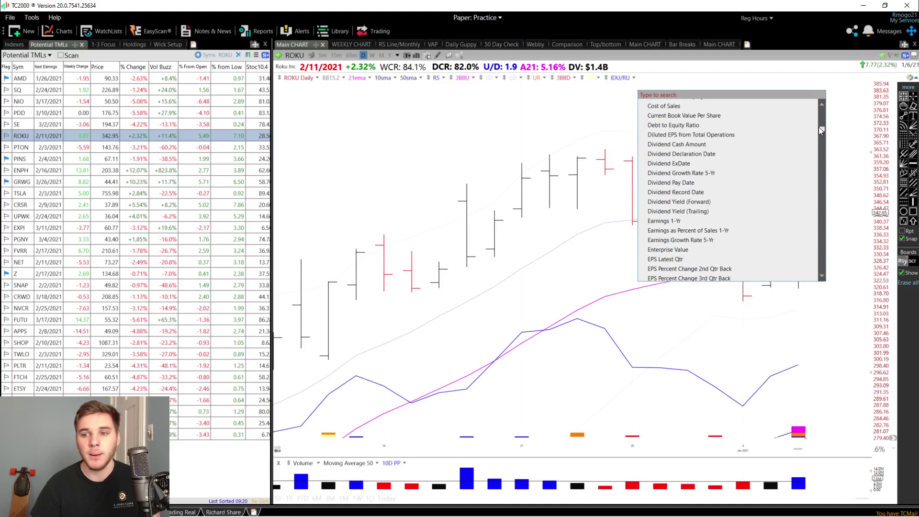
pyautogui.scroll(-3, 819, 128)
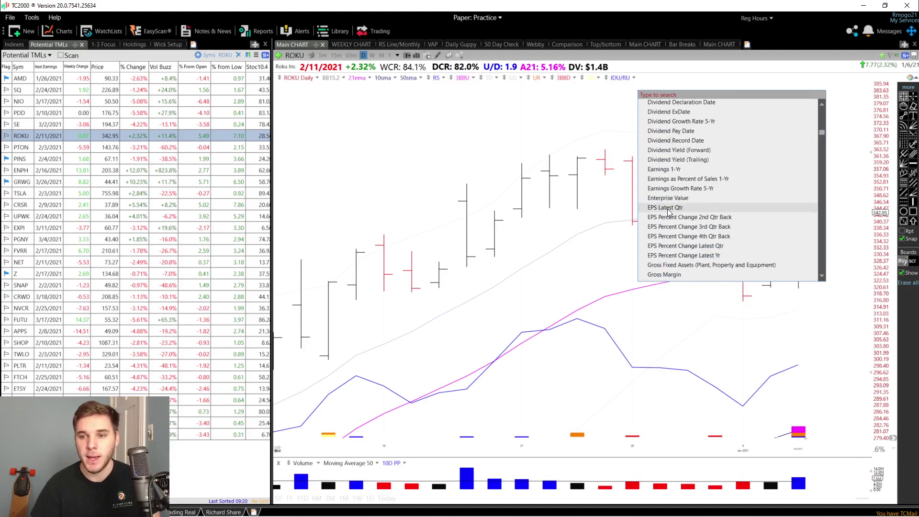
pyautogui.click(666, 208)
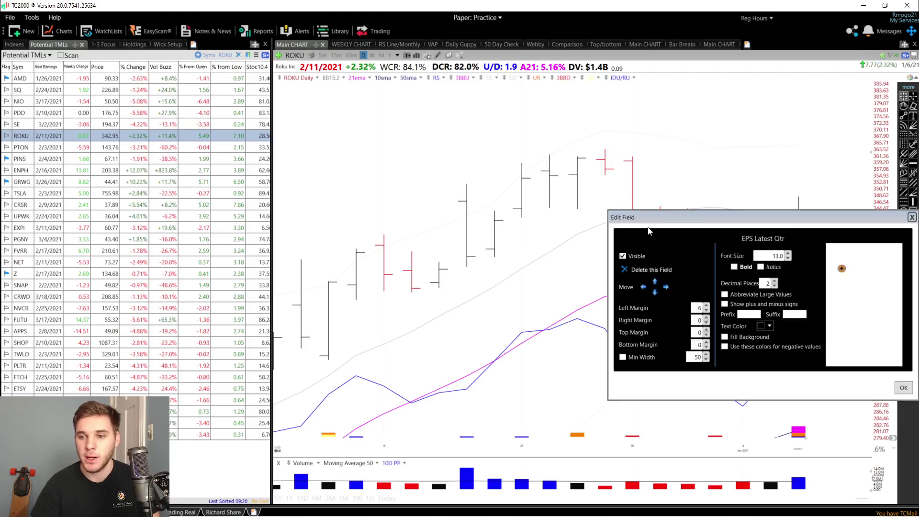
# - Format the EPS field with prefix 'EPS:', font size 18, bold and italics
pyautogui.moveTo(662, 208); pyautogui.dragTo(495, 141)
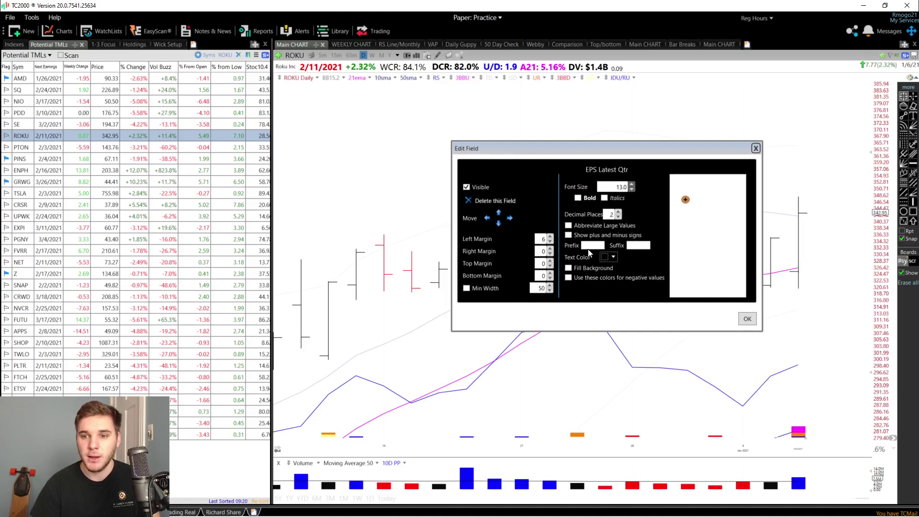
pyautogui.write('EPS')
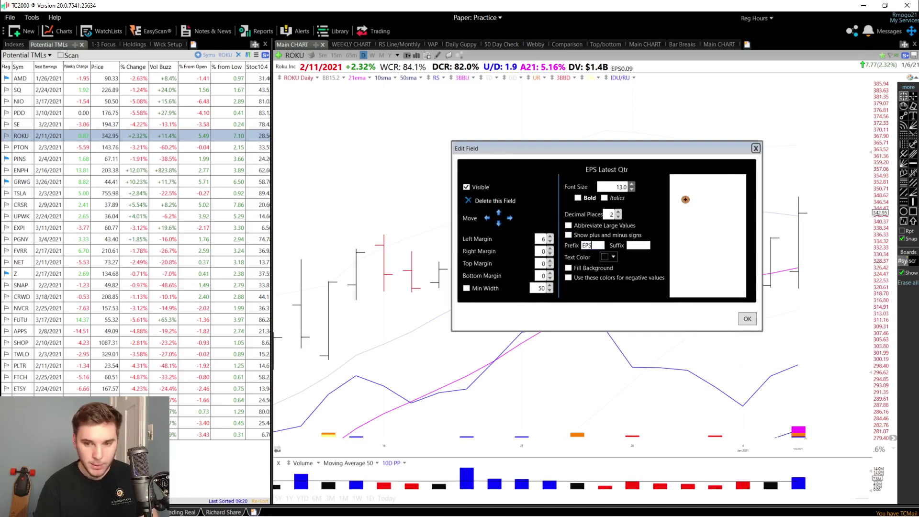
pyautogui.write(':')
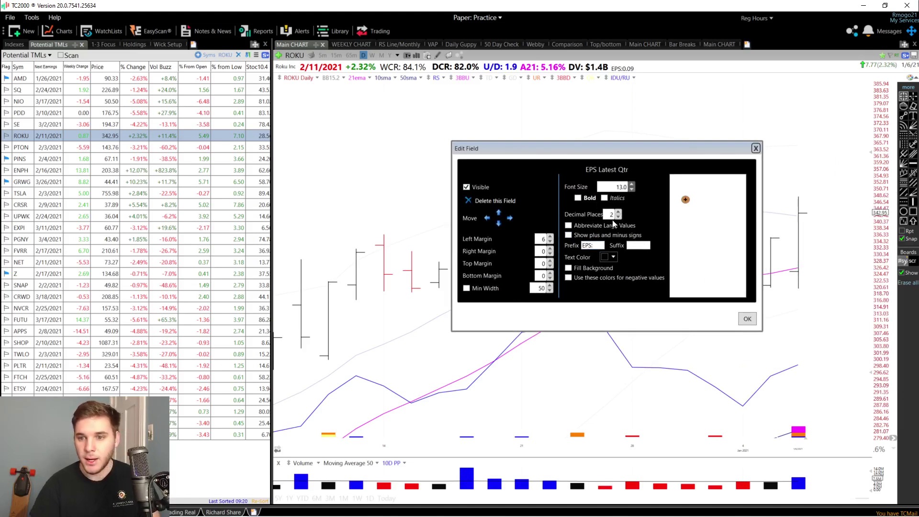
pyautogui.write('18')
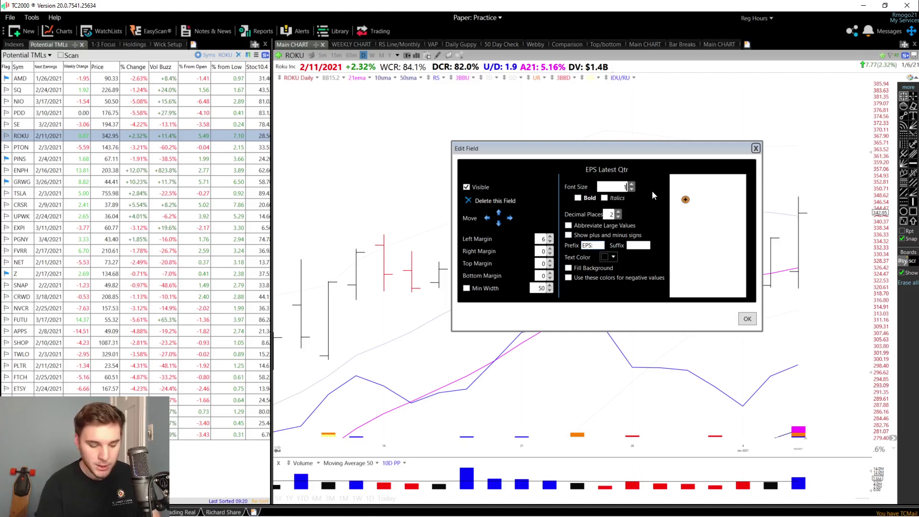
pyautogui.click(577, 198)
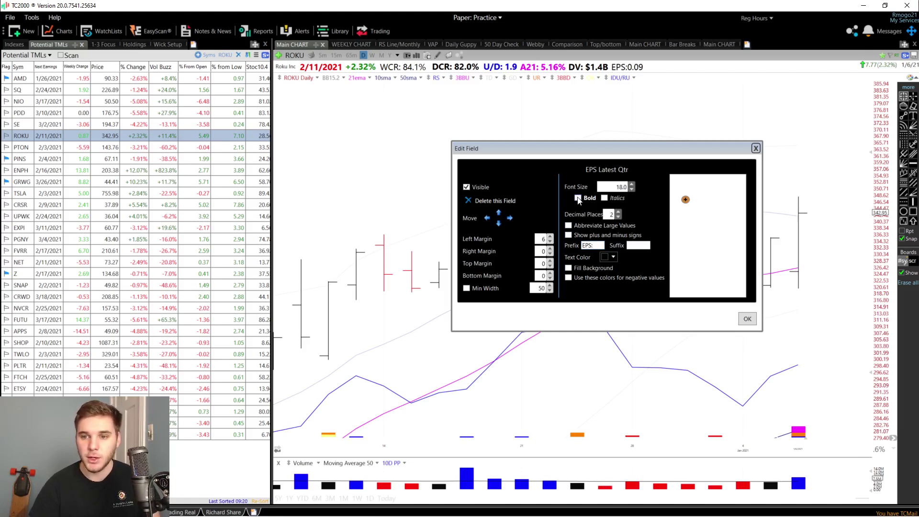
pyautogui.click(604, 198)
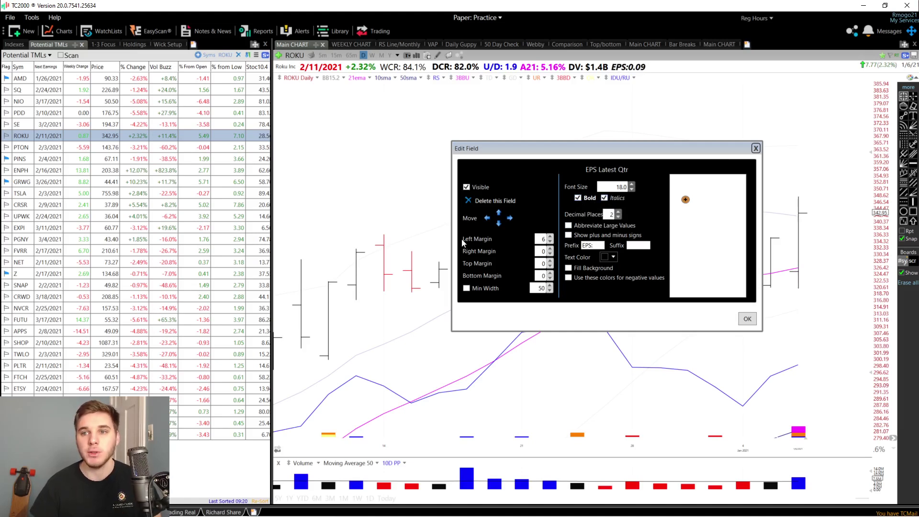
pyautogui.press('Return')
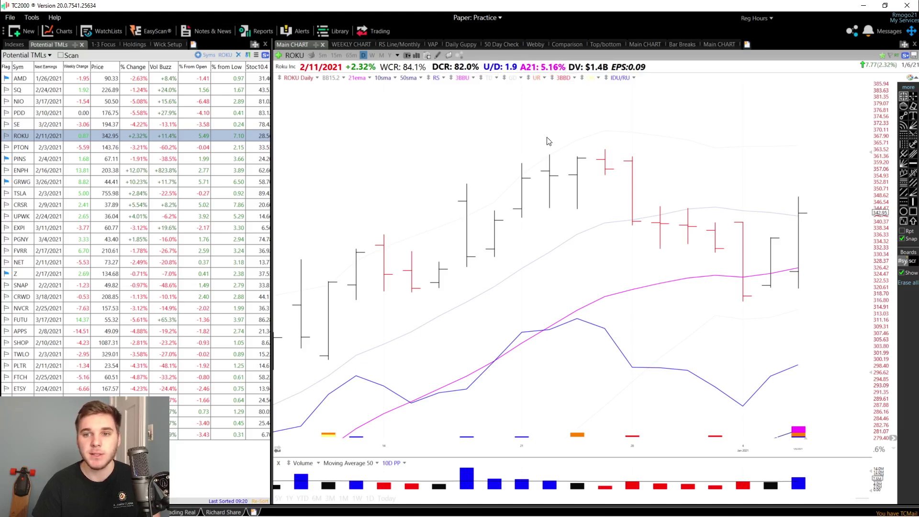
# - Load the CRWD chart and inspect the 12/22/20 bar's price data
pyautogui.scroll(-3, 539, 235)
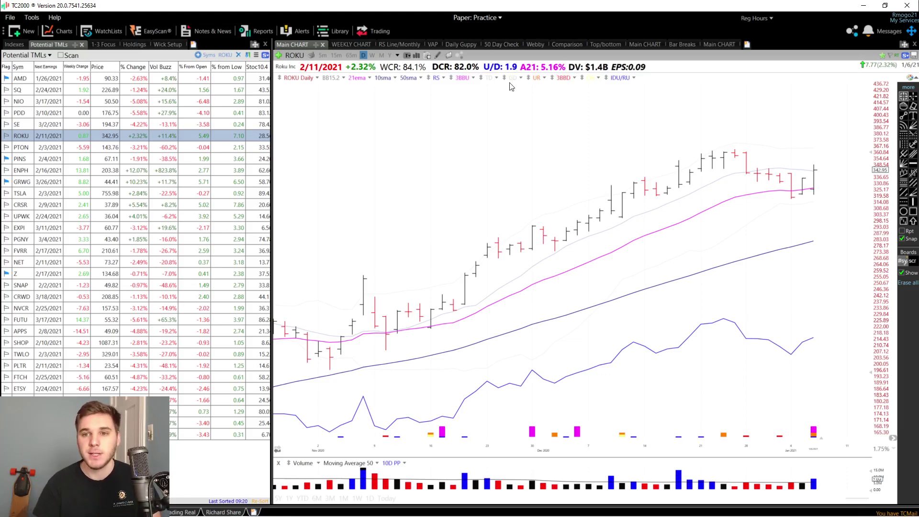
pyautogui.write('crwd')
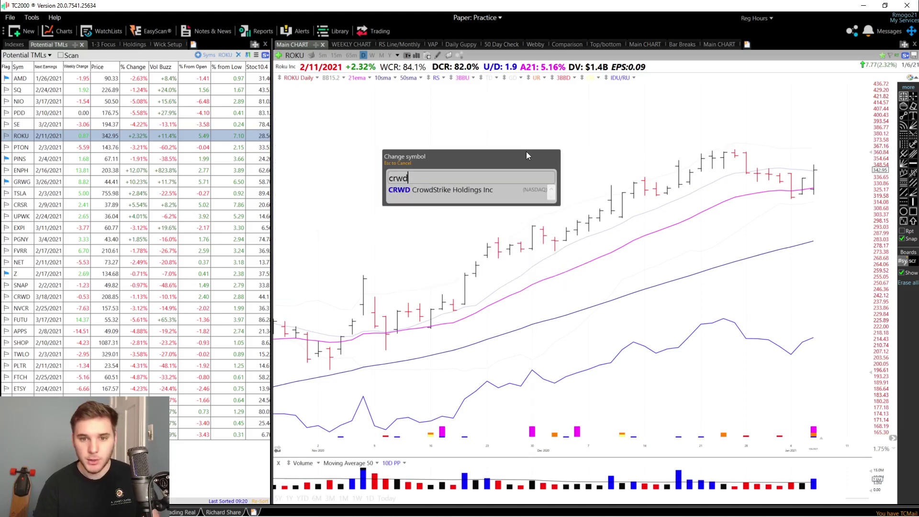
pyautogui.press('Return')
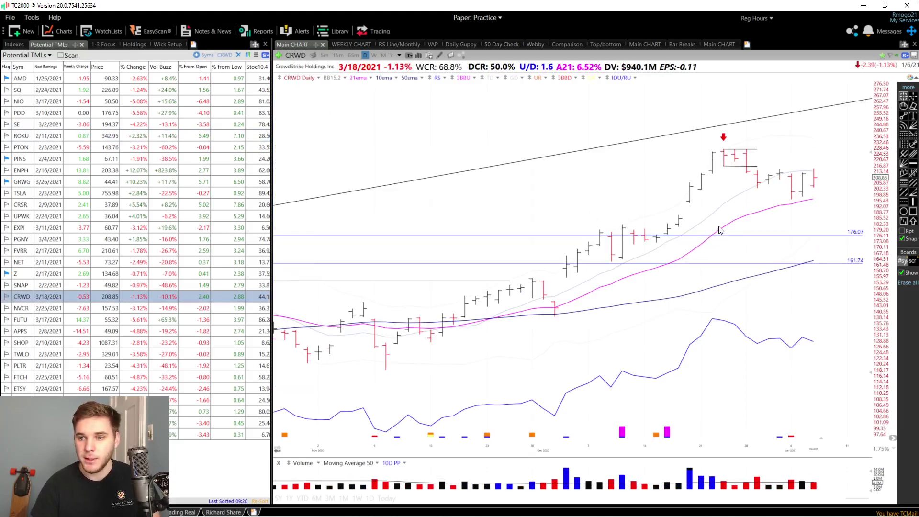
pyautogui.moveTo(718, 232); pyautogui.dragTo(712, 153)
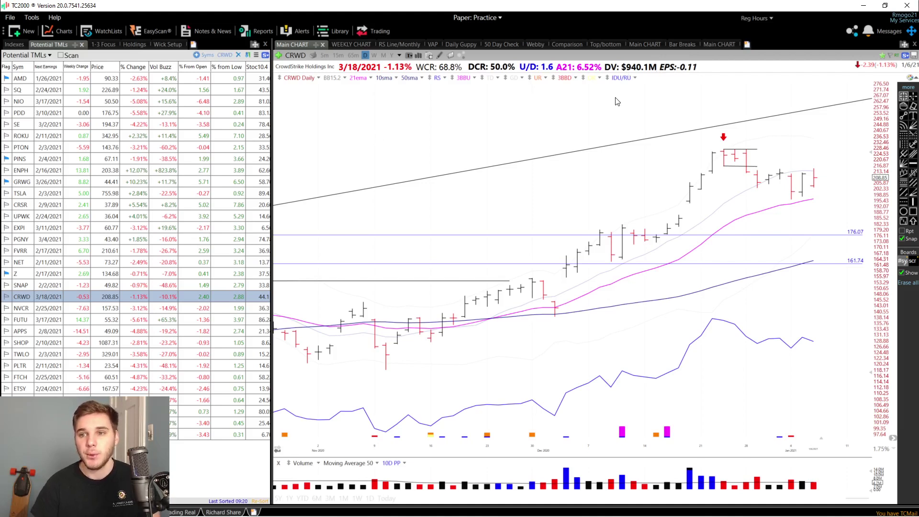
# - Remove the EPS field from the CRWD chart header
pyautogui.rightClick(677, 70)
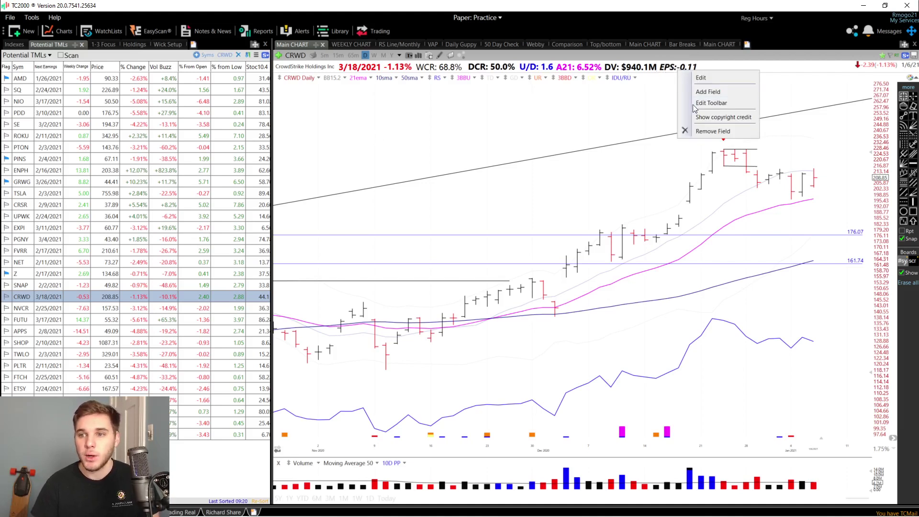
pyautogui.click(712, 132)
pyautogui.click(716, 160)
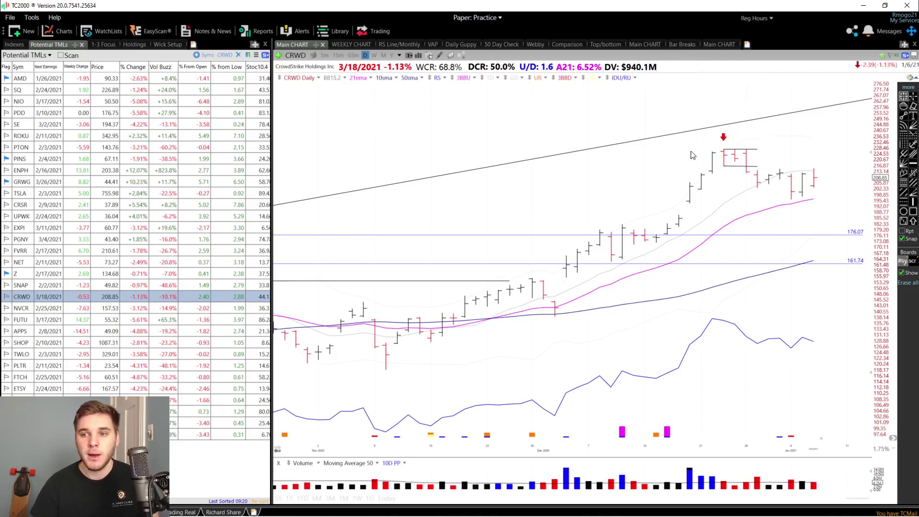
# - Widen the Potential TMLs watchlist to reveal all signal columns through W Closing Range
pyautogui.moveTo(270, 153); pyautogui.dragTo(331, 158)
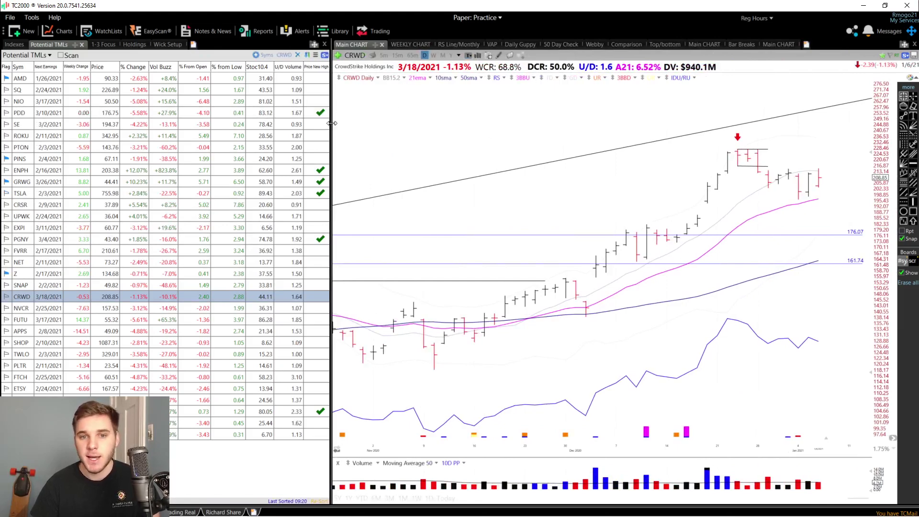
pyautogui.moveTo(329, 126); pyautogui.dragTo(387, 138)
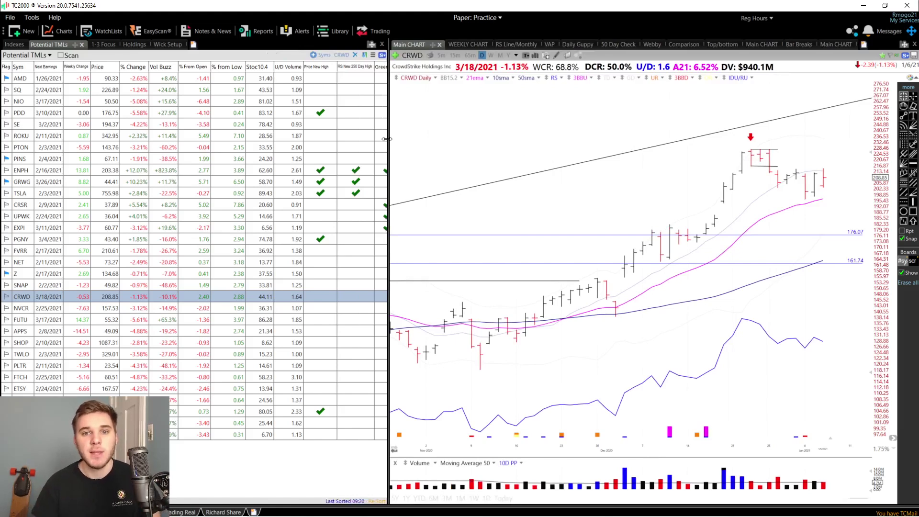
pyautogui.moveTo(388, 139); pyautogui.dragTo(650, 104)
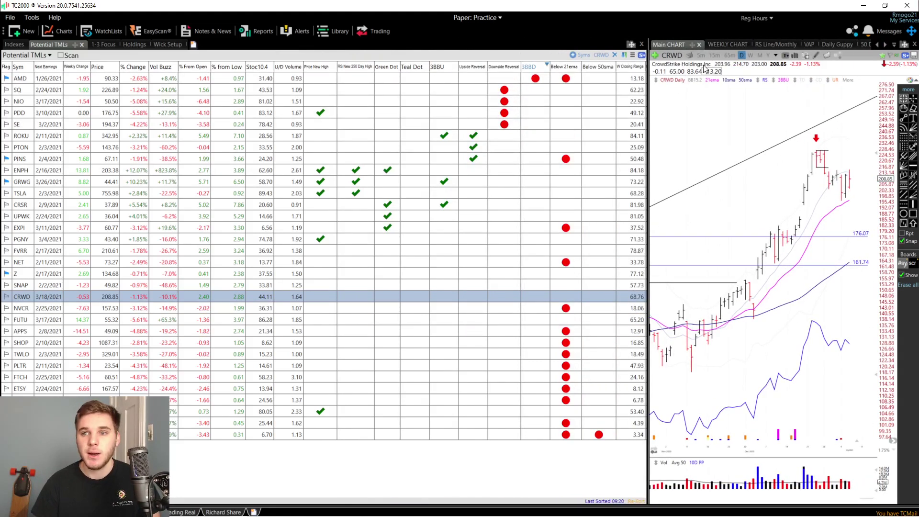